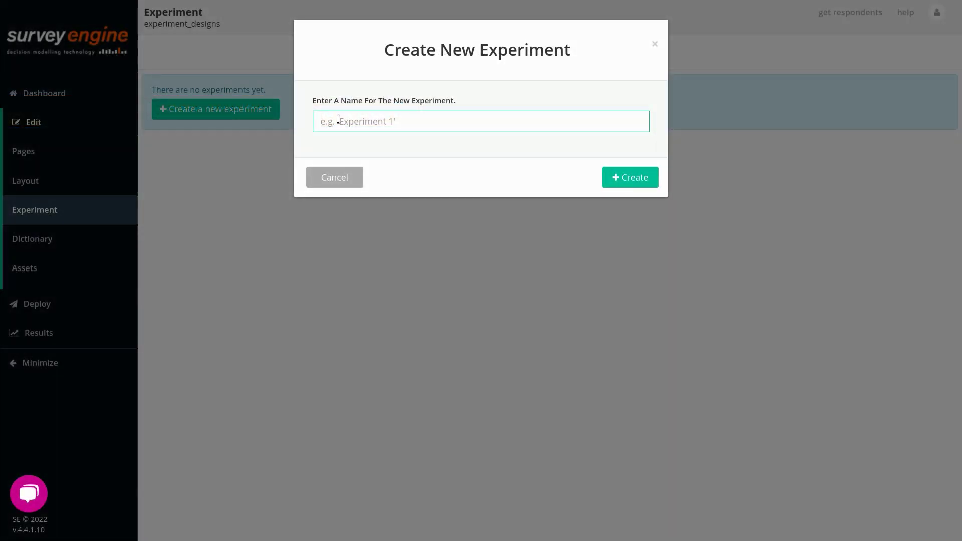
# Name the experiment 'route choice' and set congestion levels some and frequent, removing the spare fourth level.
pyautogui.write('route choice')
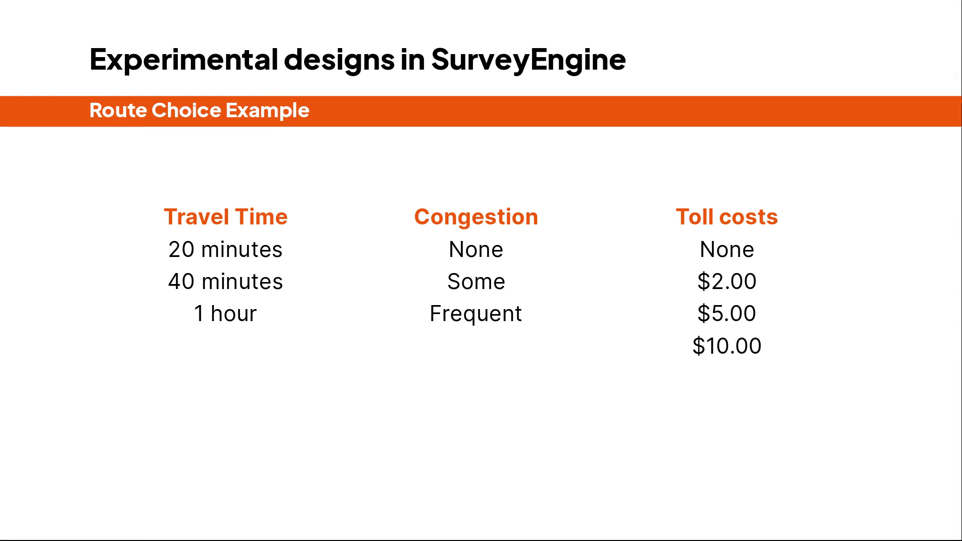
pyautogui.write('some')
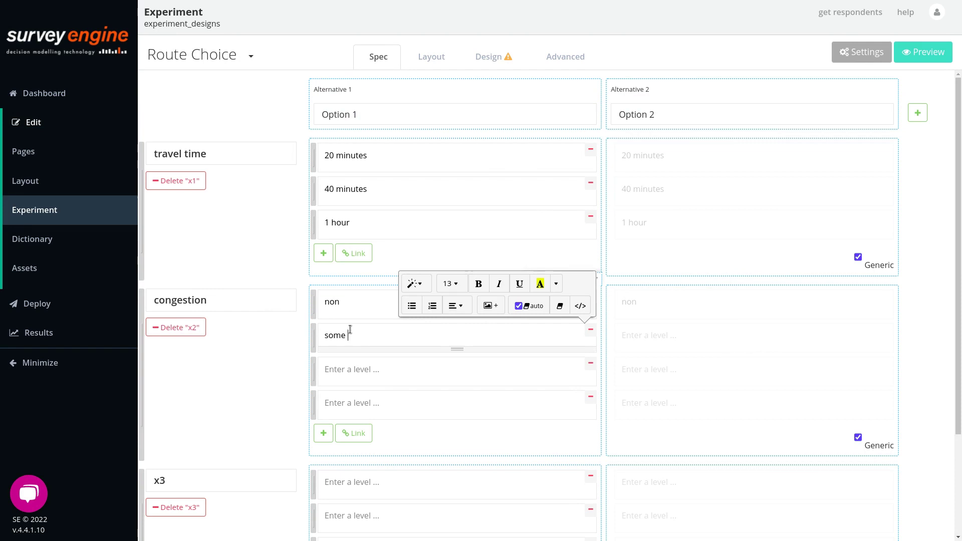
pyautogui.press('Tab')
pyautogui.write('frequent')
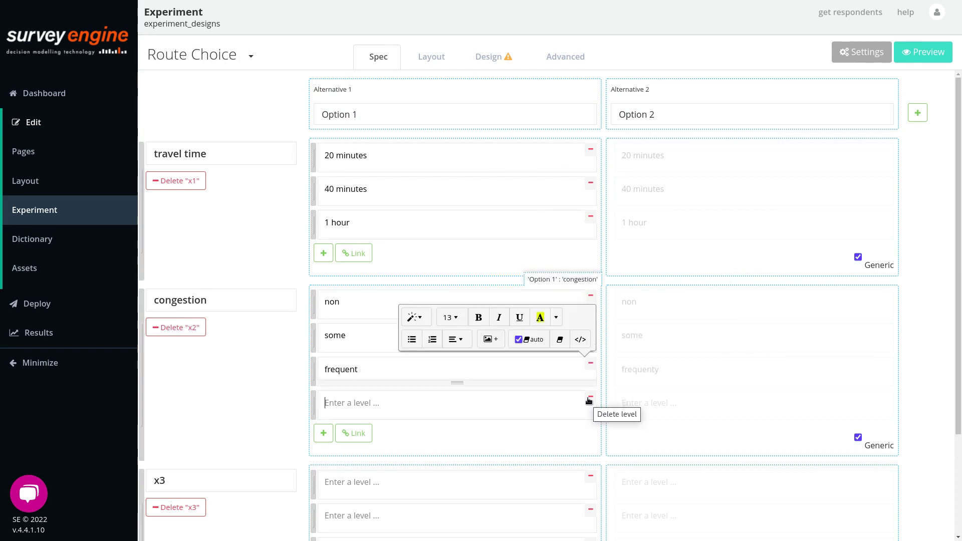
pyautogui.click(590, 397)
# Rename attribute x3 to 'toll cost' with levels none, $2.00, $5.00 and $10.00.
pyautogui.doubleClick(160, 446)
pyautogui.write('toll cost')
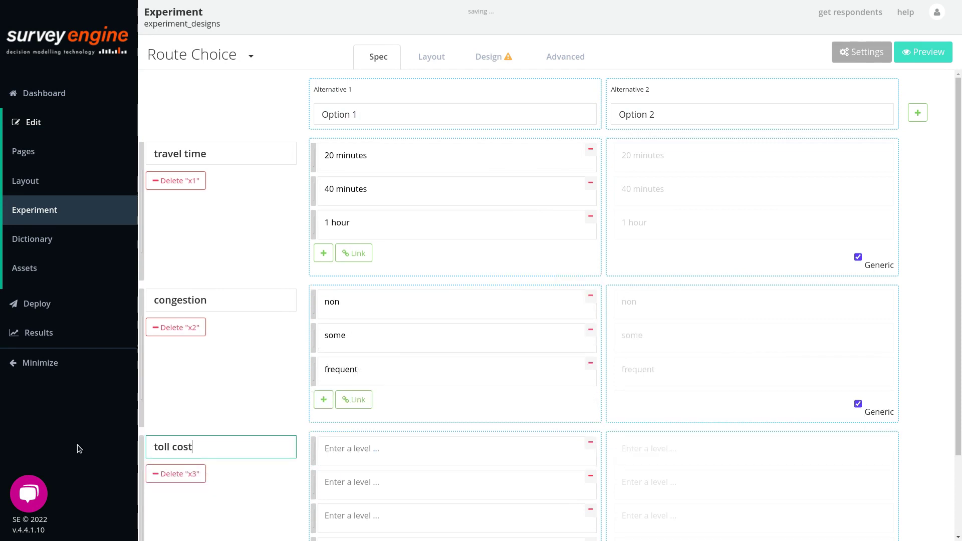
pyautogui.scroll(-2, 382, 389)
pyautogui.press('Tab')
pyautogui.write('none')
pyautogui.press('Tab')
pyautogui.write('$2.00')
pyautogui.press('Tab')
pyautogui.write('$5.00')
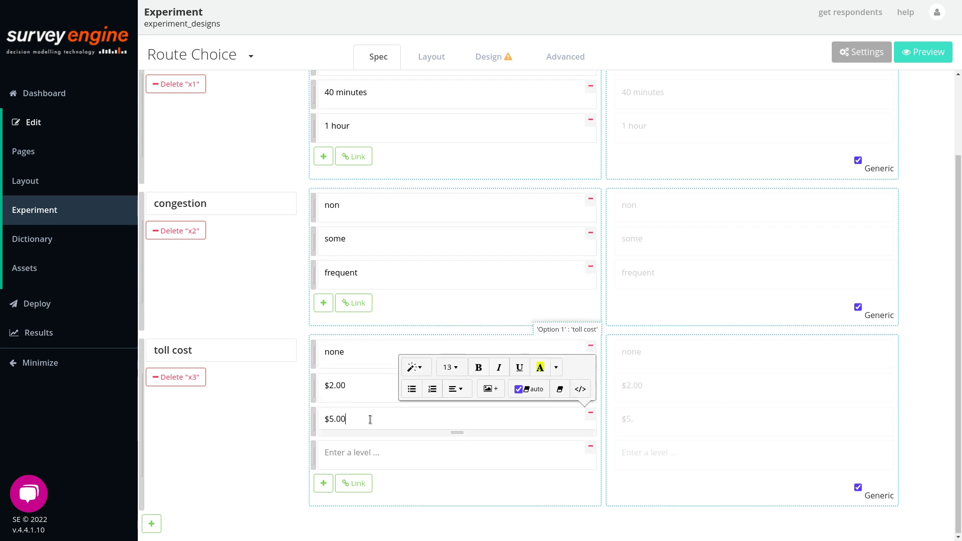
pyautogui.press('Tab')
pyautogui.write('$10.00')
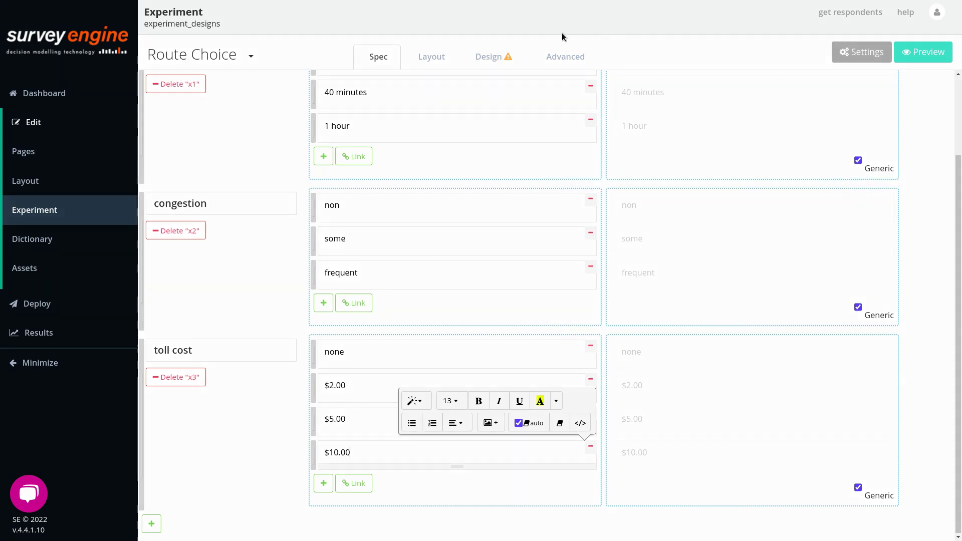
pyautogui.click(507, 58)
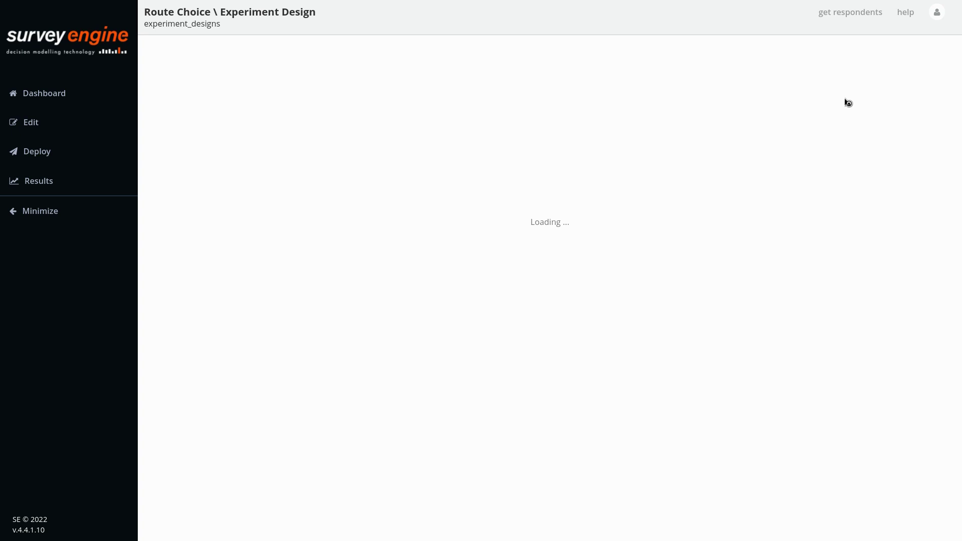
# Generate an orthogonal design twice and scroll through the 16-treatment design matrix.
pyautogui.click(756, 56)
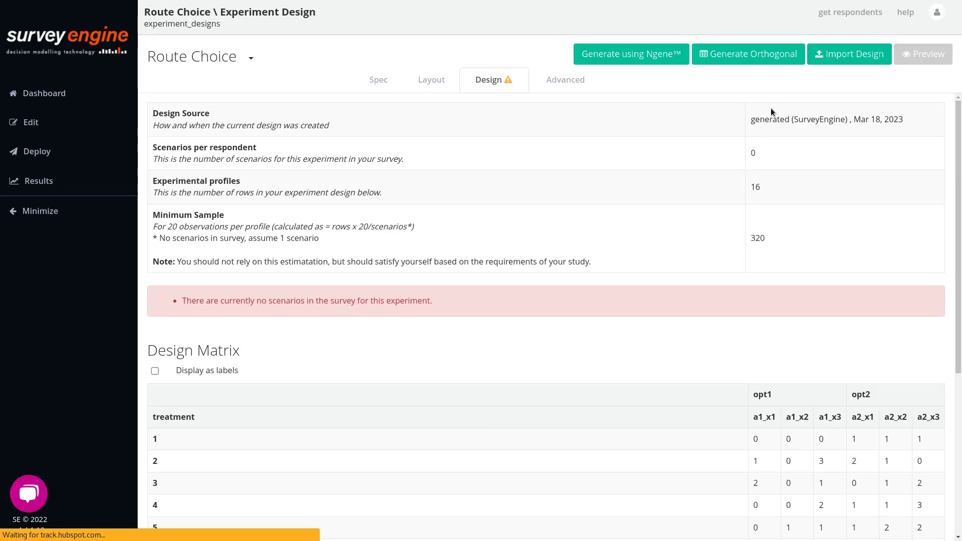
pyautogui.scroll(-4, 732, 224)
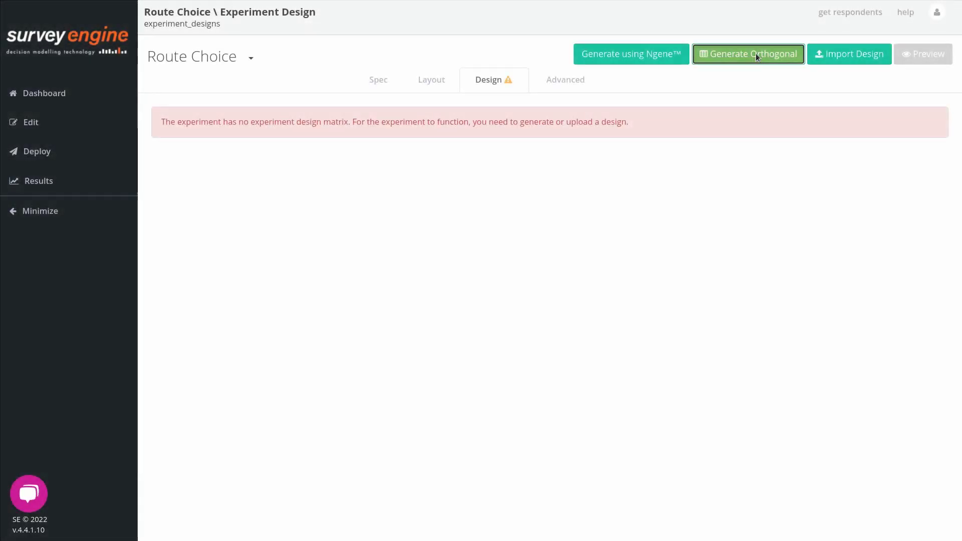
pyautogui.click(754, 54)
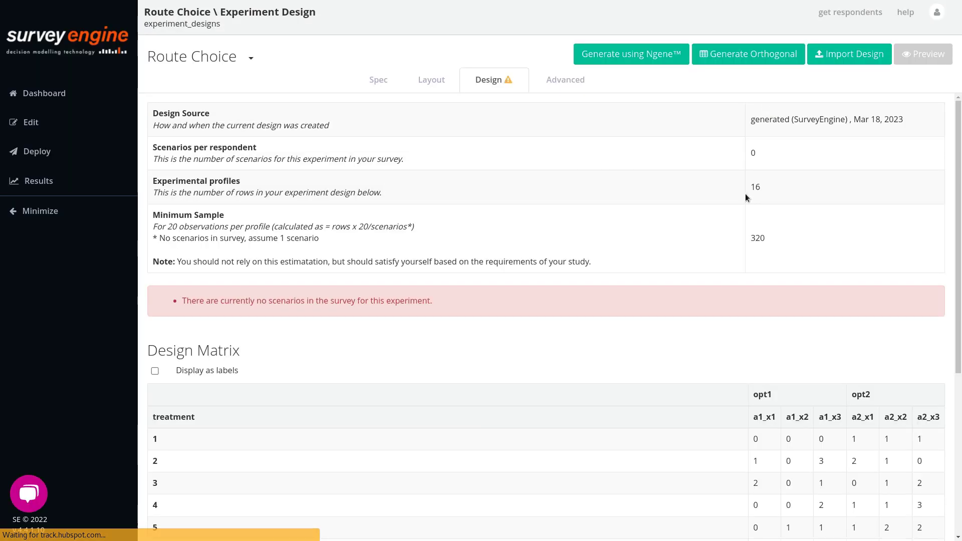
pyautogui.scroll(-2, 741, 211)
pyautogui.scroll(-4, 731, 240)
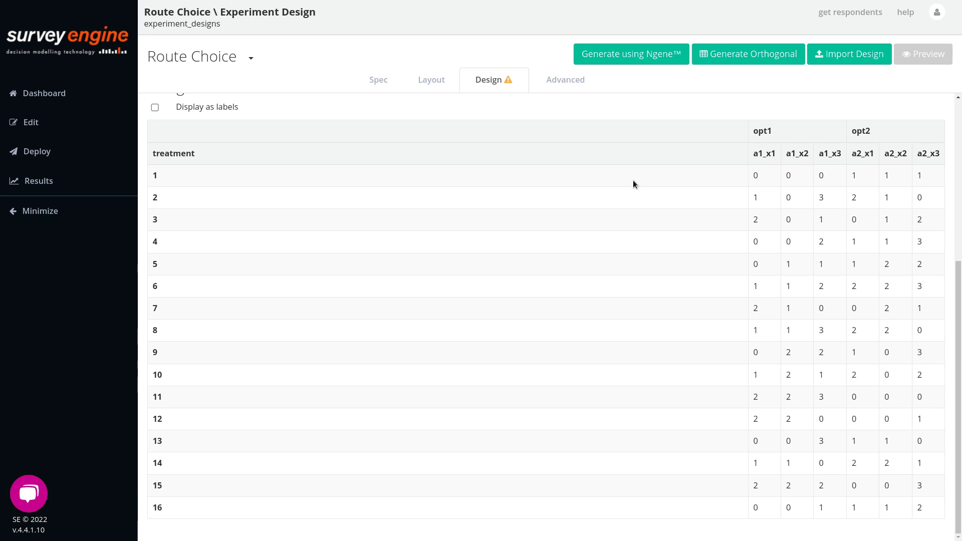
pyautogui.scroll(1, 215, 141)
pyautogui.click(211, 132)
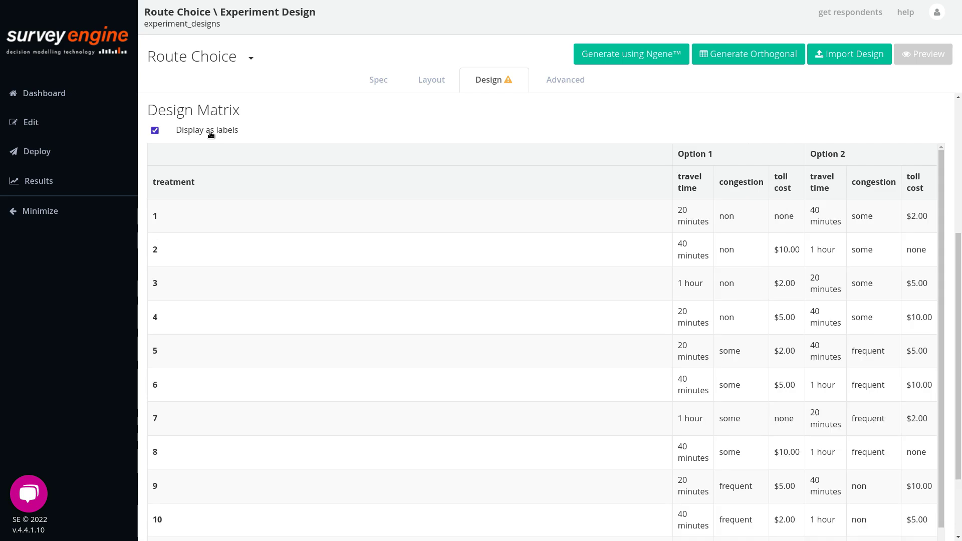
pyautogui.click(211, 133)
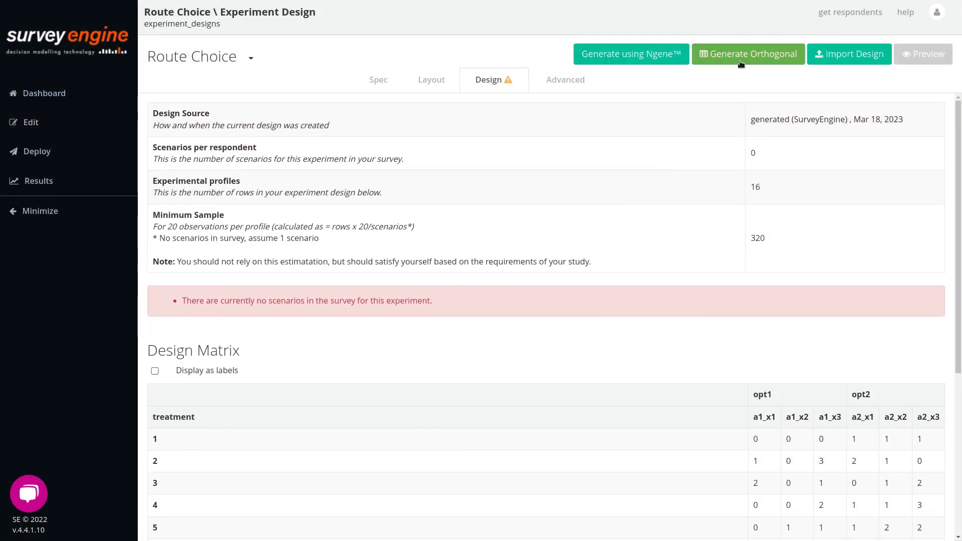
# Review the generated Ngene script and run it with the 5s duration.
pyautogui.click(622, 56)
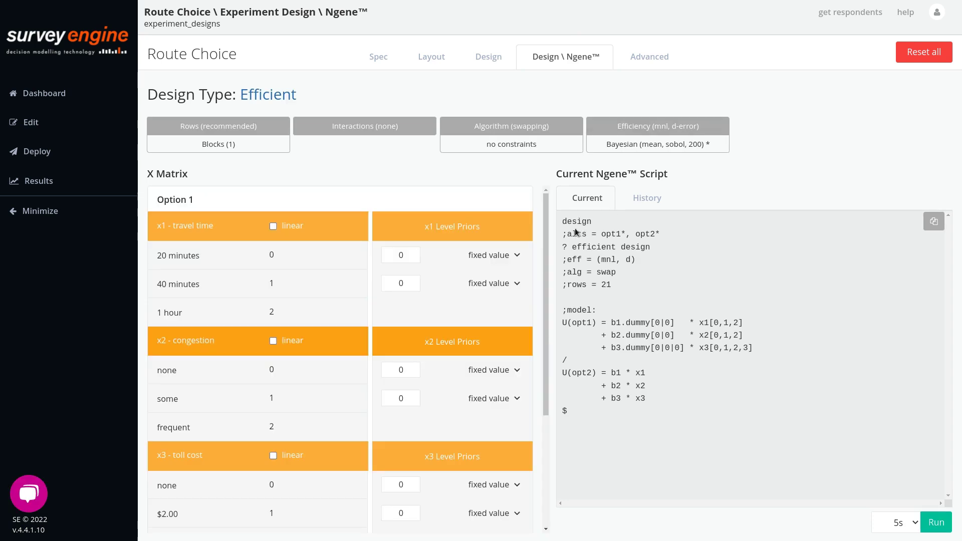
pyautogui.moveTo(564, 222); pyautogui.dragTo(645, 415)
pyautogui.click(653, 410)
pyautogui.scroll(-3, 196, 454)
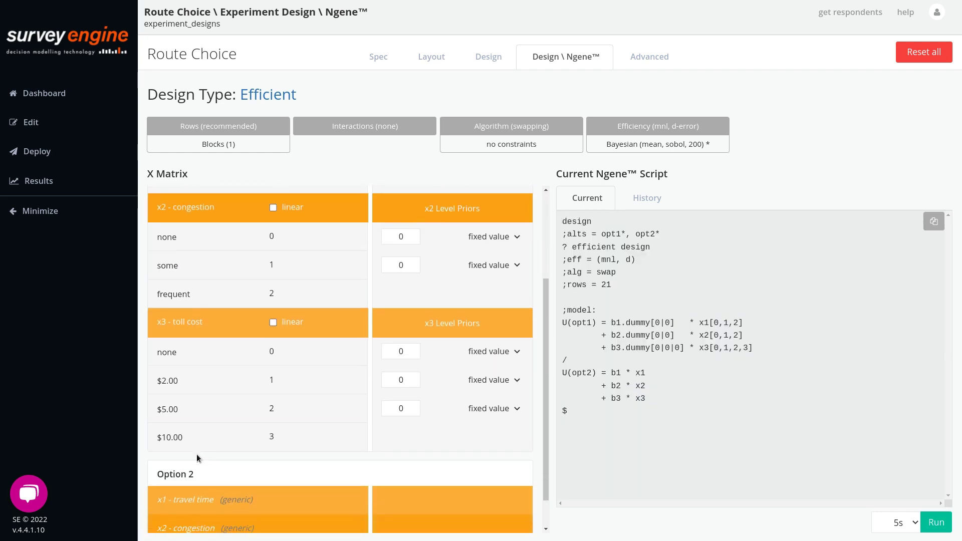
pyautogui.scroll(3, 209, 444)
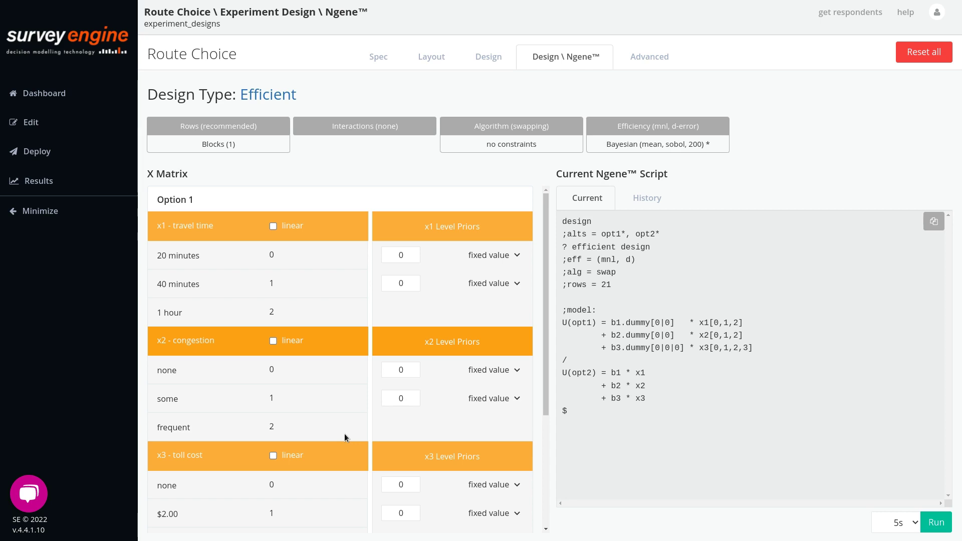
pyautogui.click(896, 522)
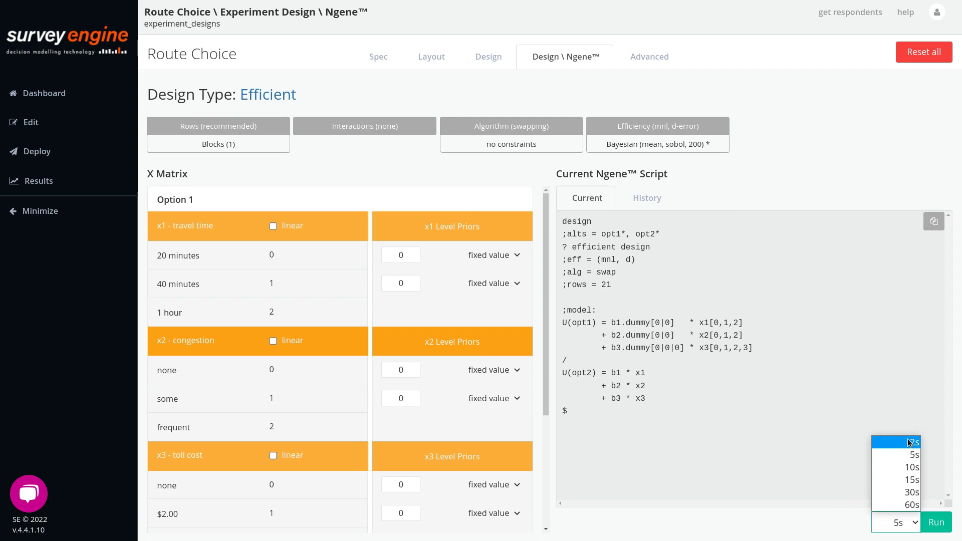
pyautogui.click(875, 536)
pyautogui.click(946, 522)
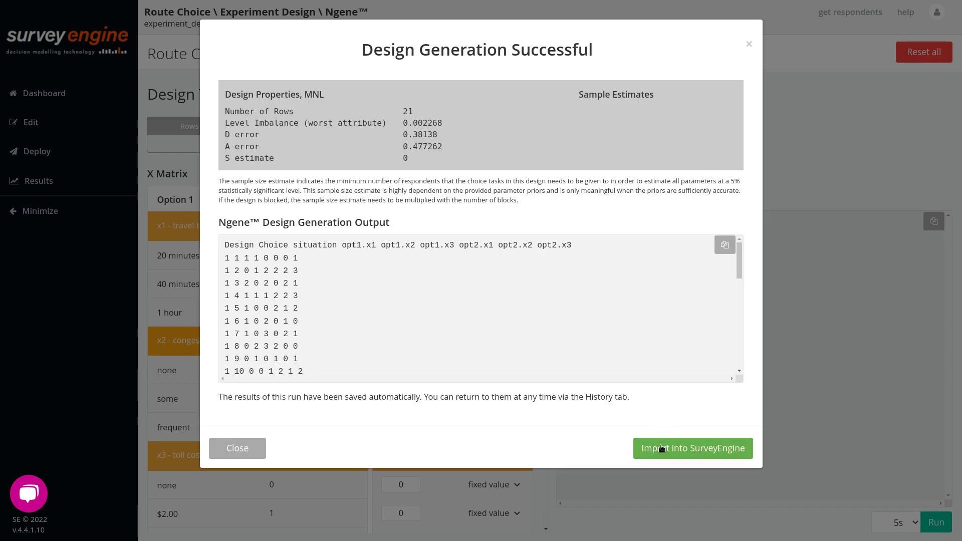
# Close the Ngene results without importing, check the History of saved runs, then return to Current.
pyautogui.click(253, 449)
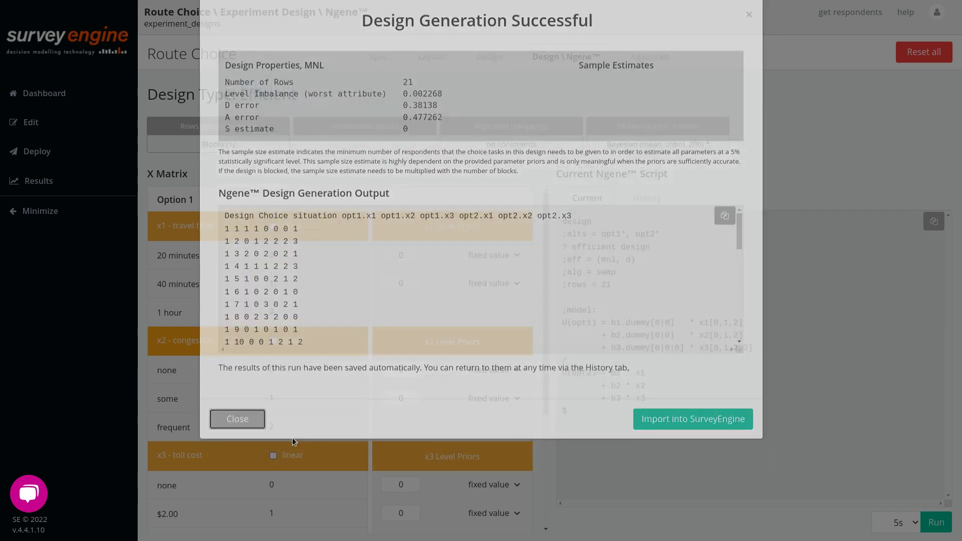
pyautogui.click(662, 203)
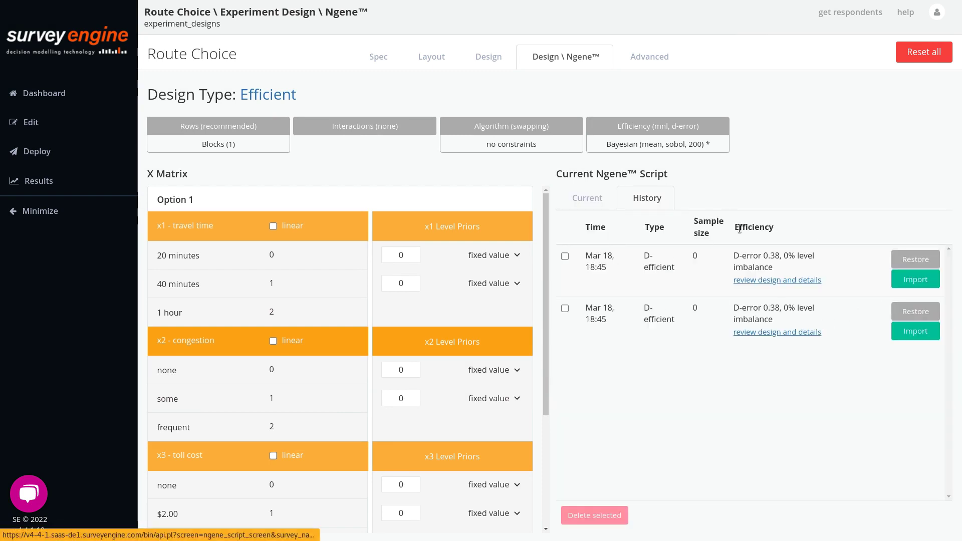
pyautogui.click(583, 198)
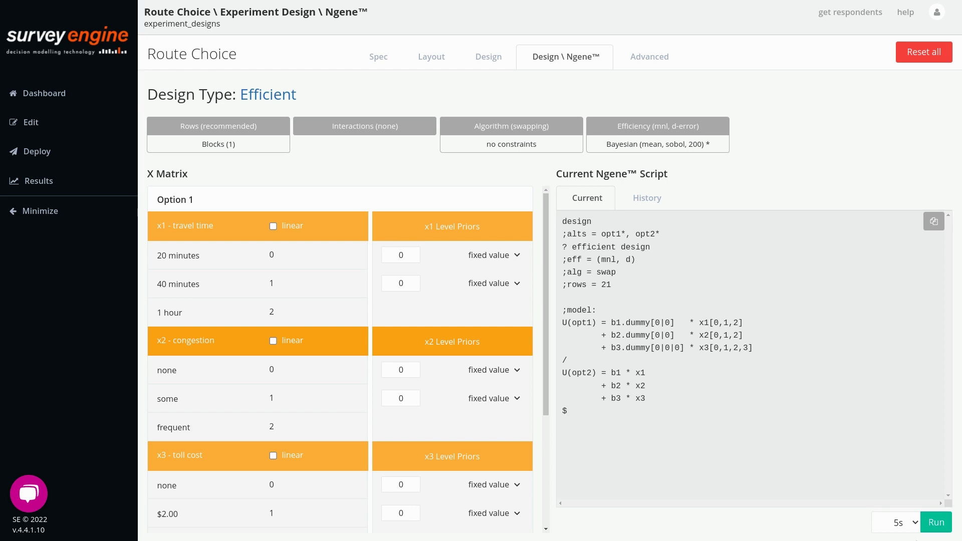
pyautogui.click(934, 221)
pyautogui.click(272, 227)
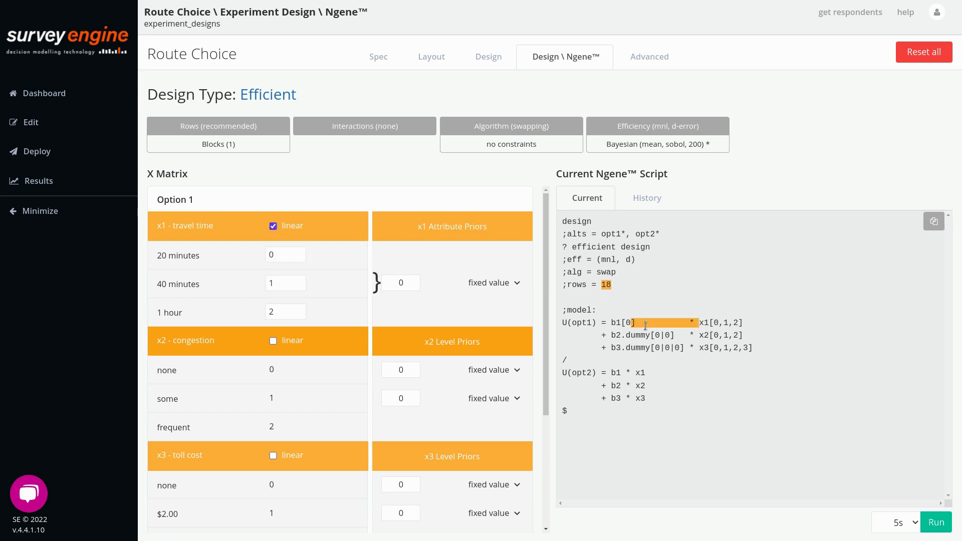
pyautogui.click(273, 341)
pyautogui.click(273, 455)
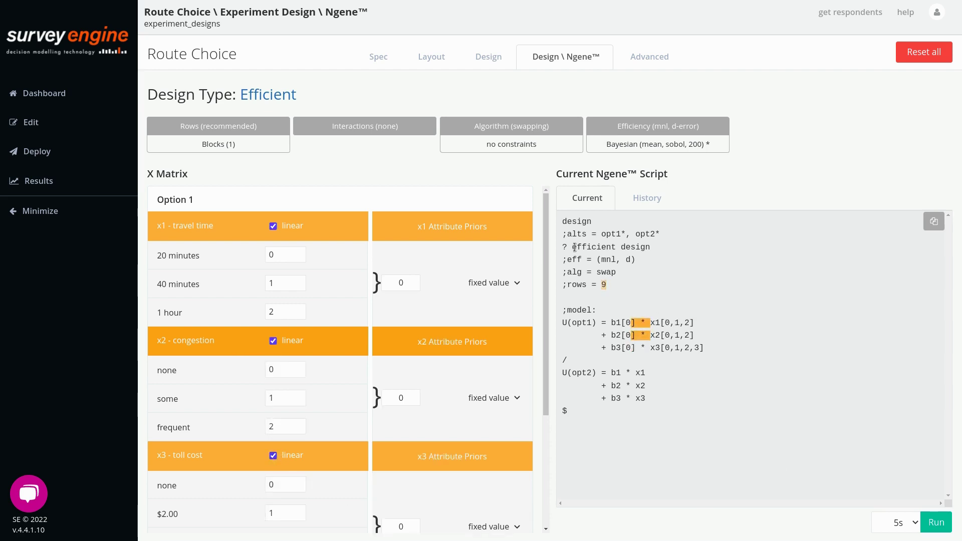
pyautogui.click(272, 455)
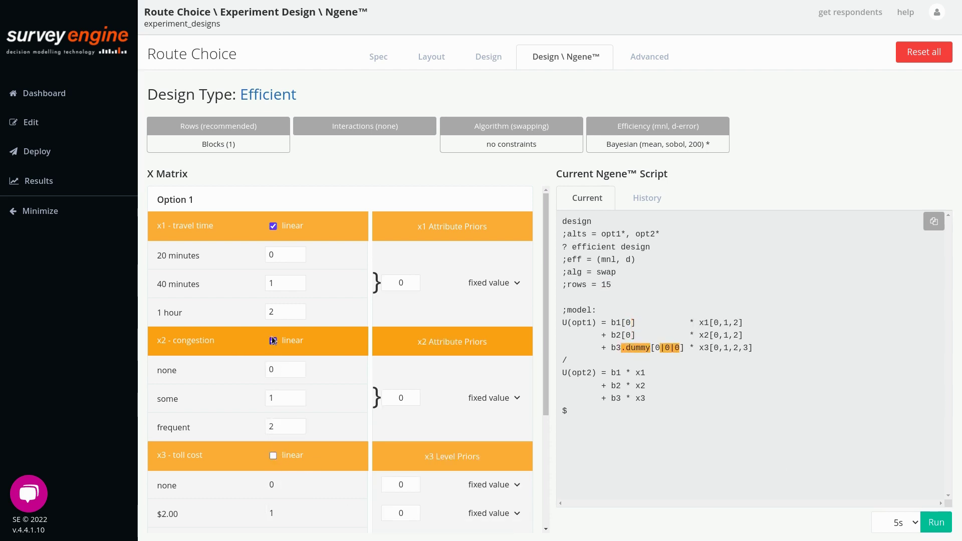
pyautogui.click(273, 341)
pyautogui.click(273, 225)
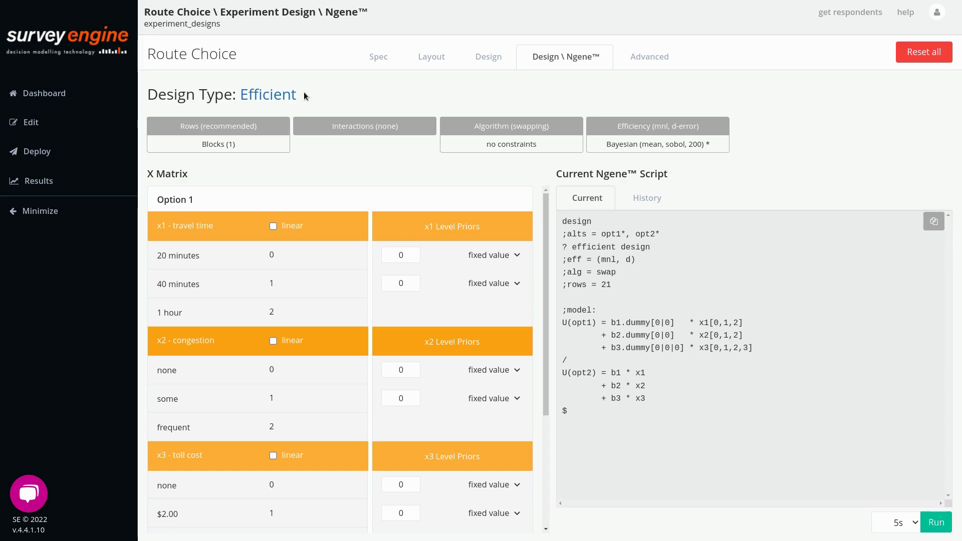
pyautogui.click(280, 96)
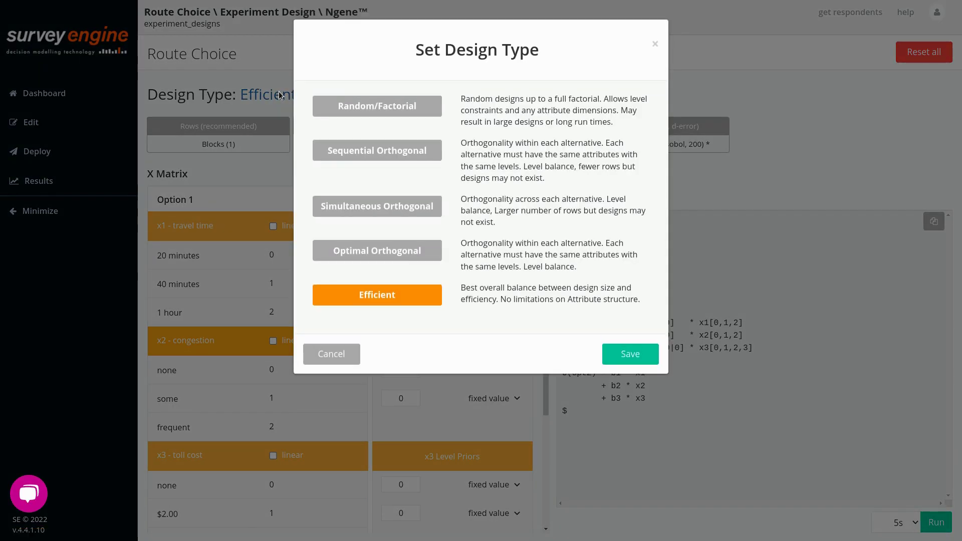
pyautogui.click(380, 106)
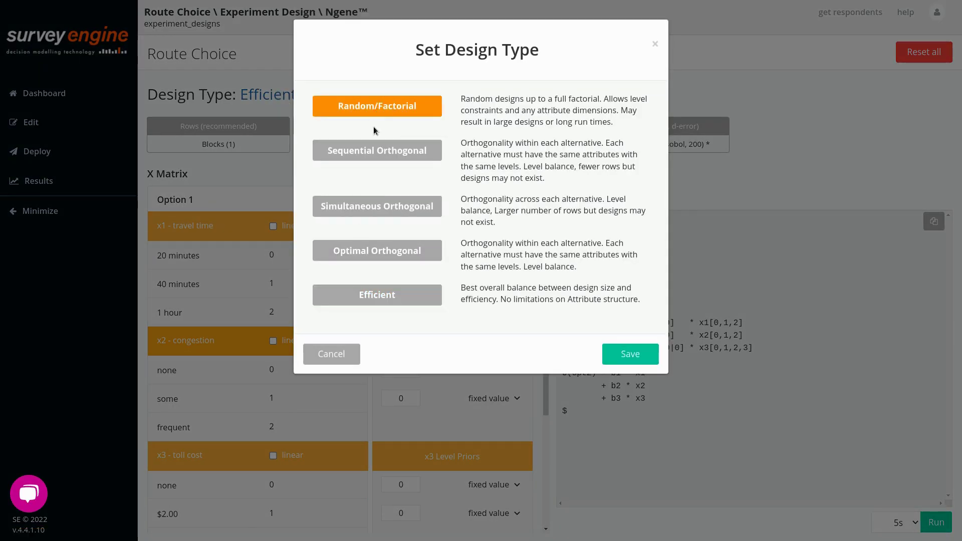
pyautogui.click(398, 153)
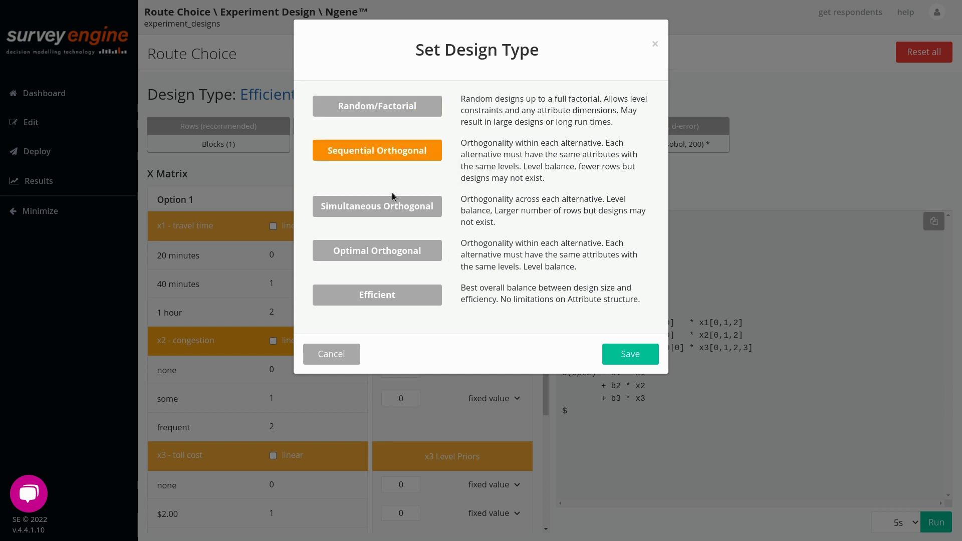
pyautogui.click(391, 207)
pyautogui.click(382, 250)
pyautogui.click(376, 295)
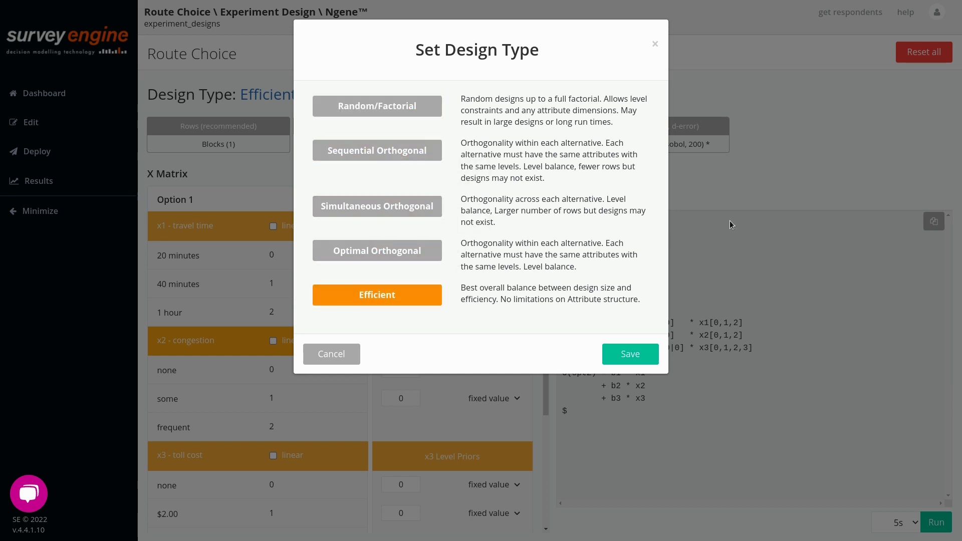
pyautogui.click(637, 353)
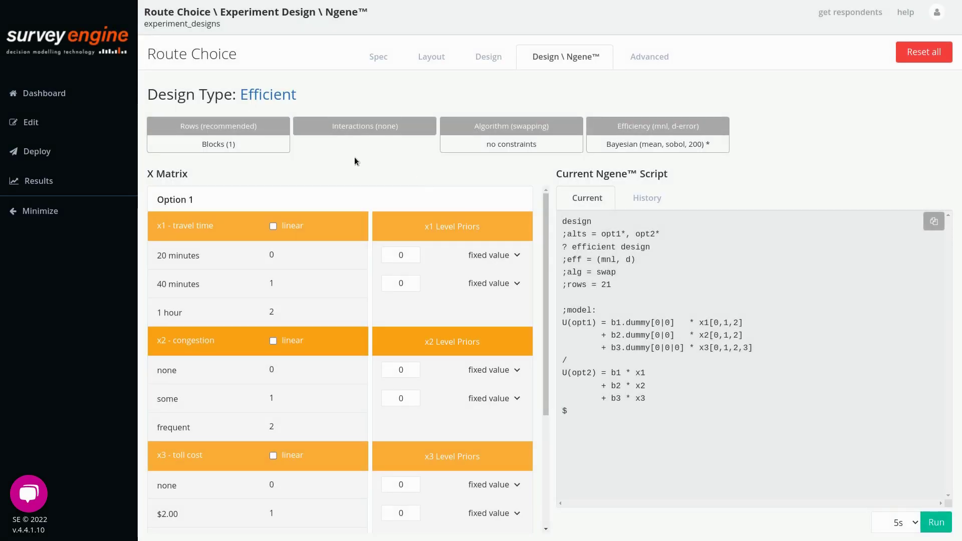
pyautogui.click(212, 127)
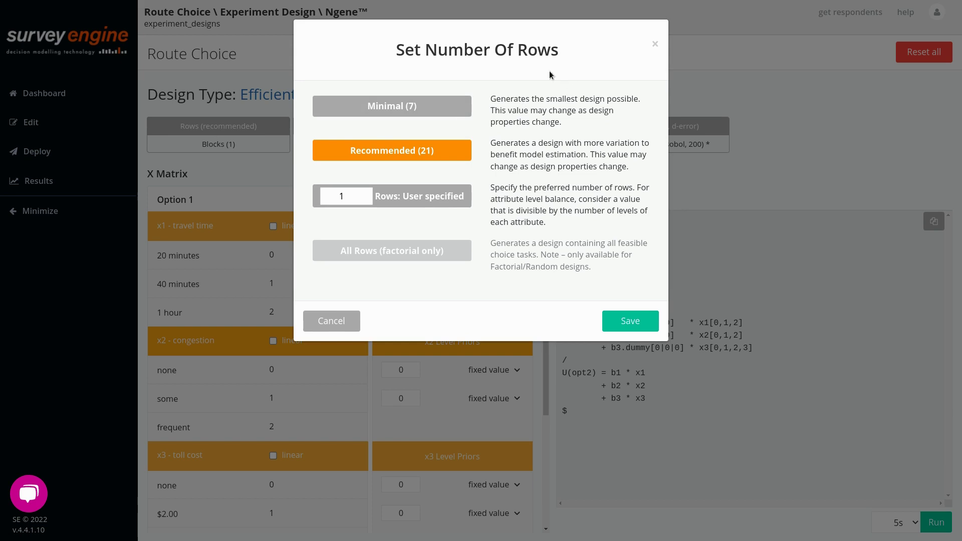
pyautogui.click(351, 196)
pyautogui.write('11')
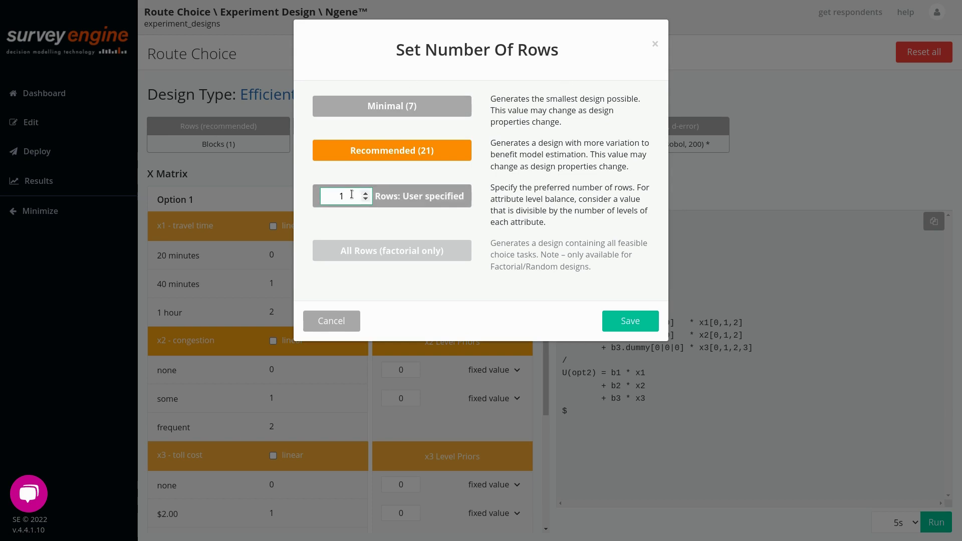
pyautogui.press('BackSpace')
pyautogui.press('BackSpace')
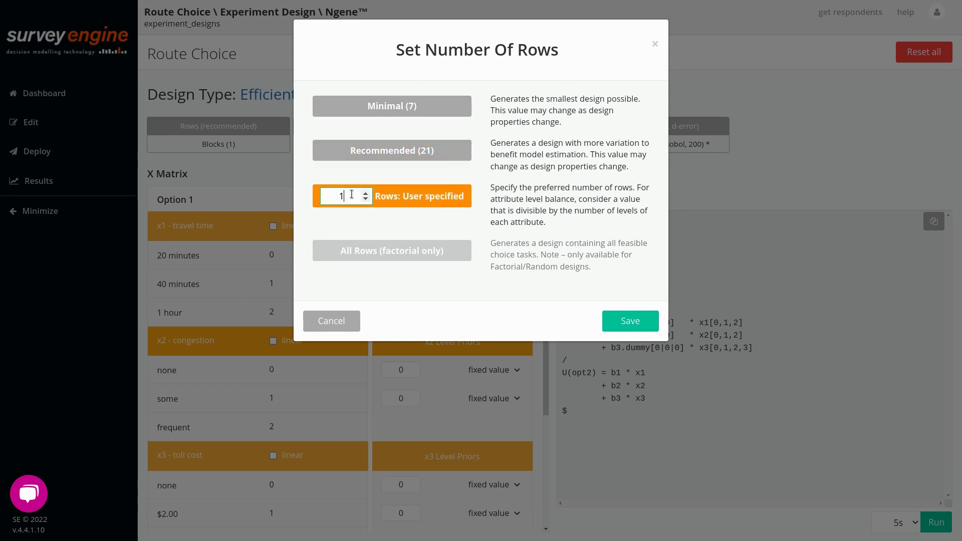
pyautogui.click(372, 111)
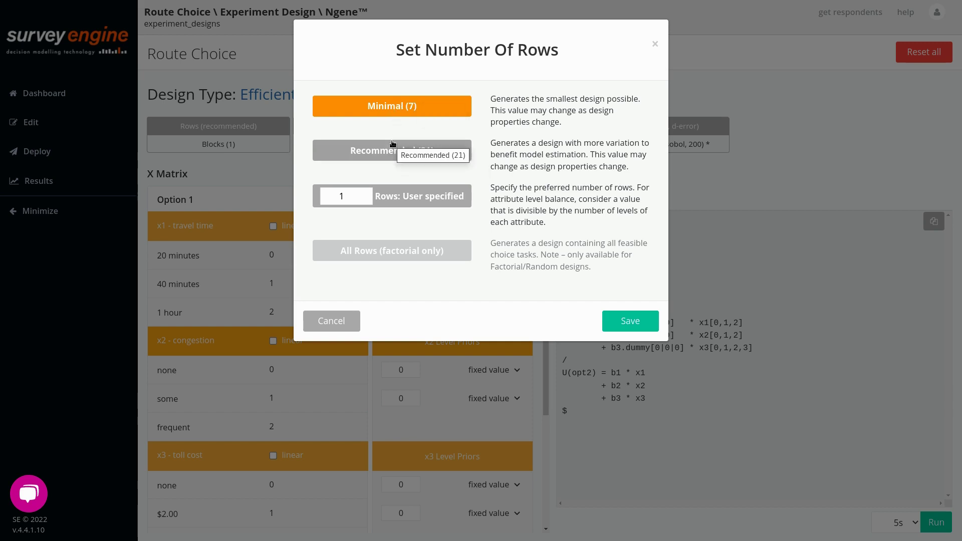
pyautogui.click(405, 152)
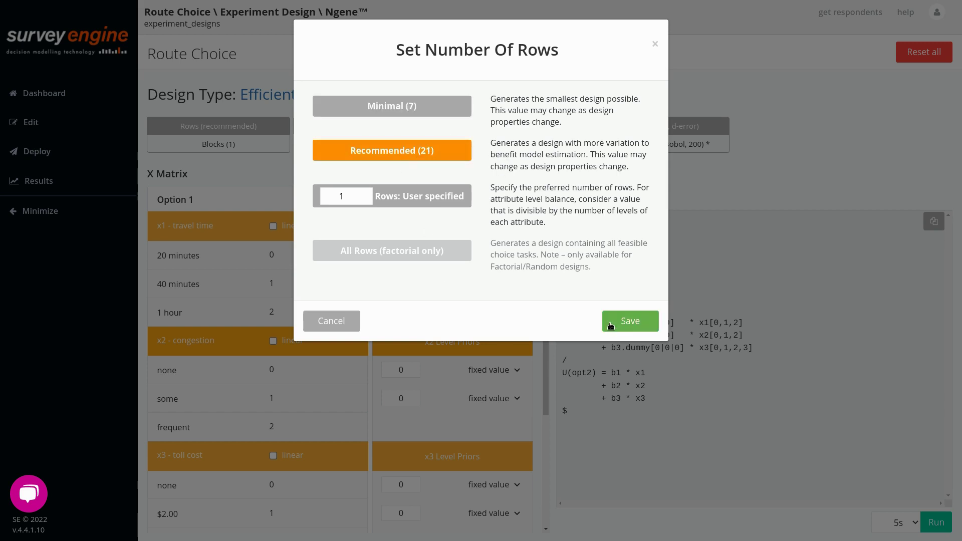
pyautogui.click(345, 195)
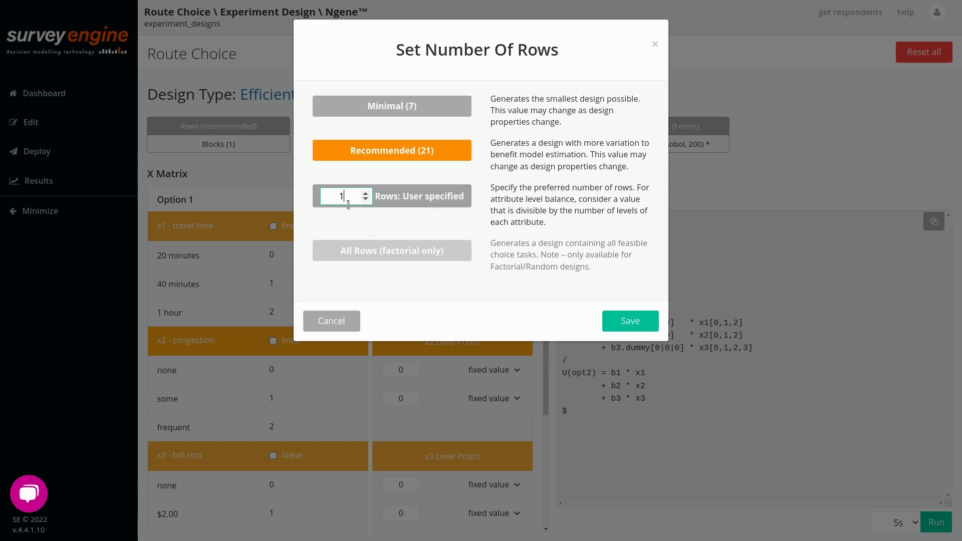
pyautogui.press('BackSpace')
pyautogui.write('55')
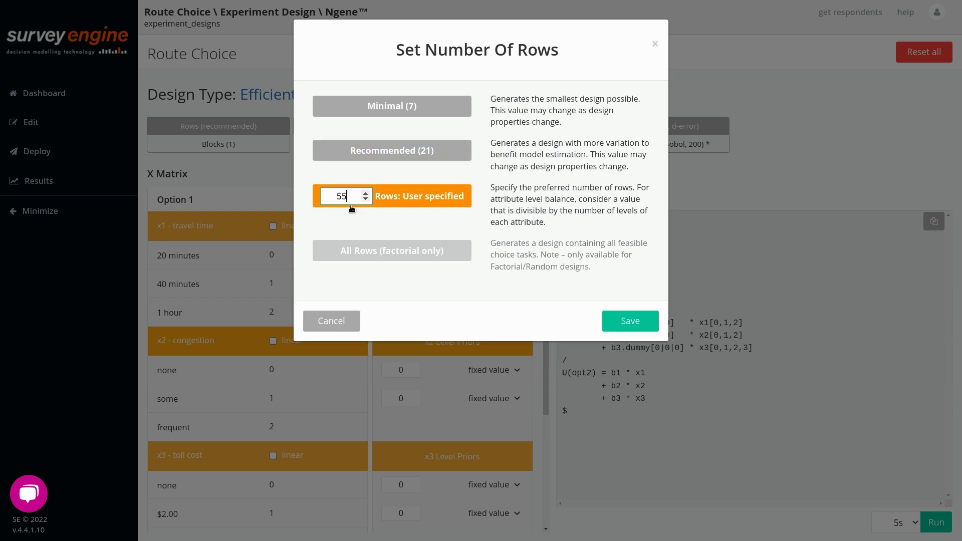
pyautogui.moveTo(352, 203); pyautogui.dragTo(301, 194)
pyautogui.write('210')
pyautogui.press('Return')
pyautogui.press('Escape')
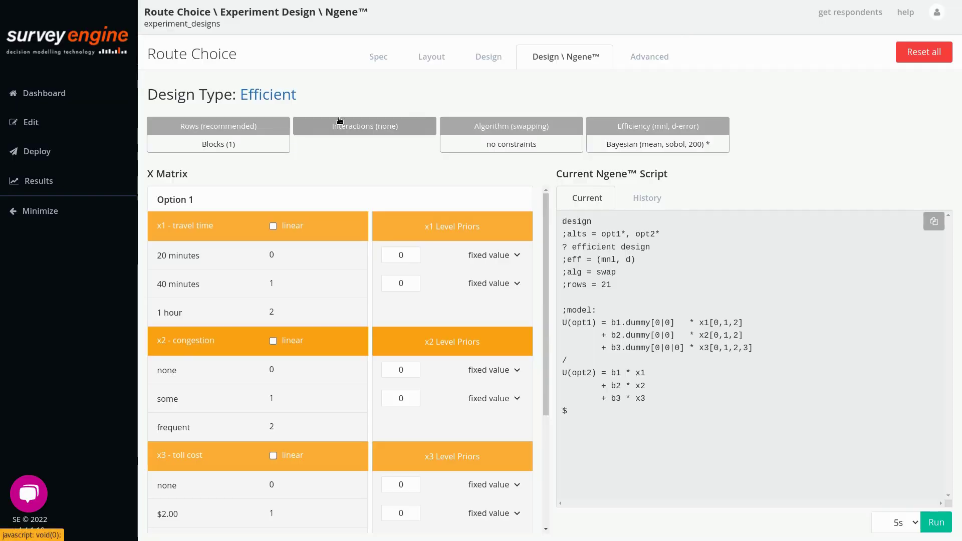
pyautogui.click(219, 147)
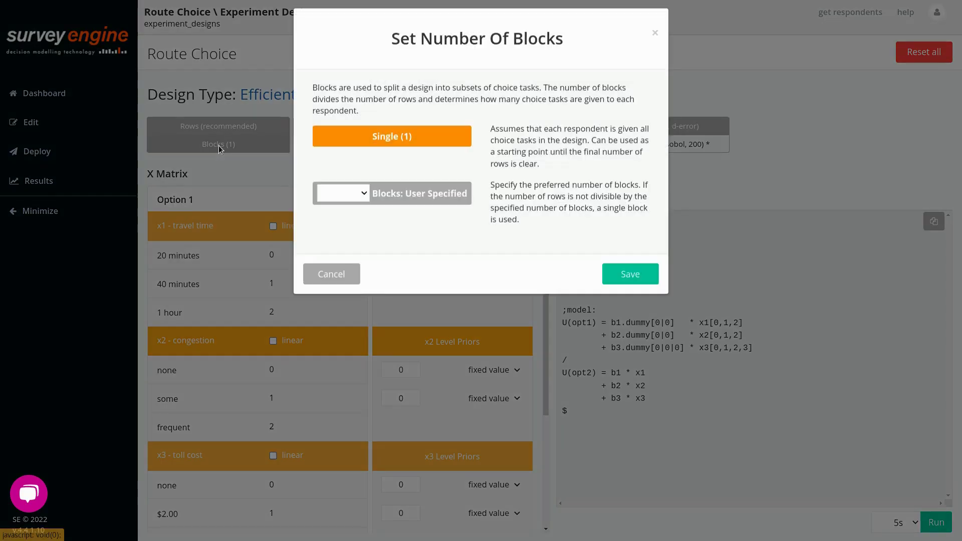
pyautogui.click(358, 204)
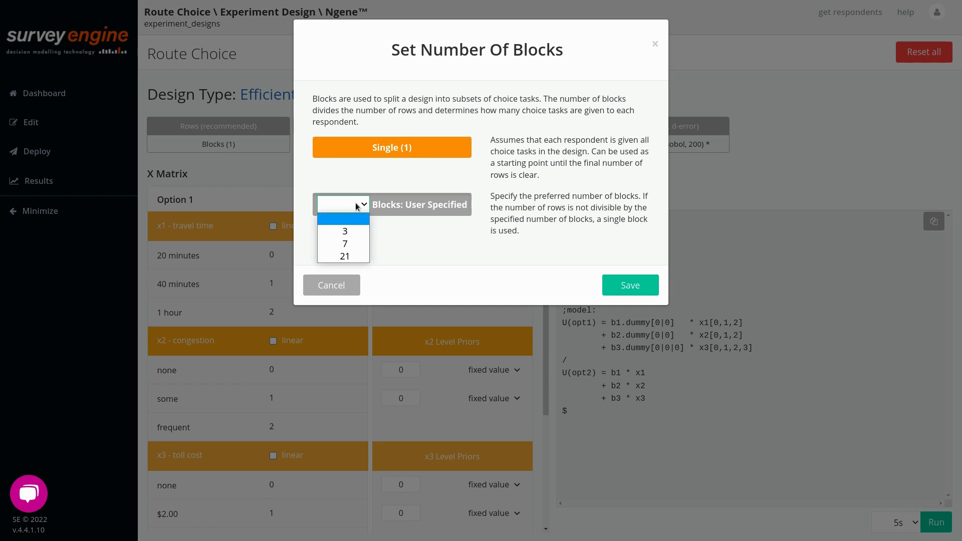
pyautogui.click(344, 257)
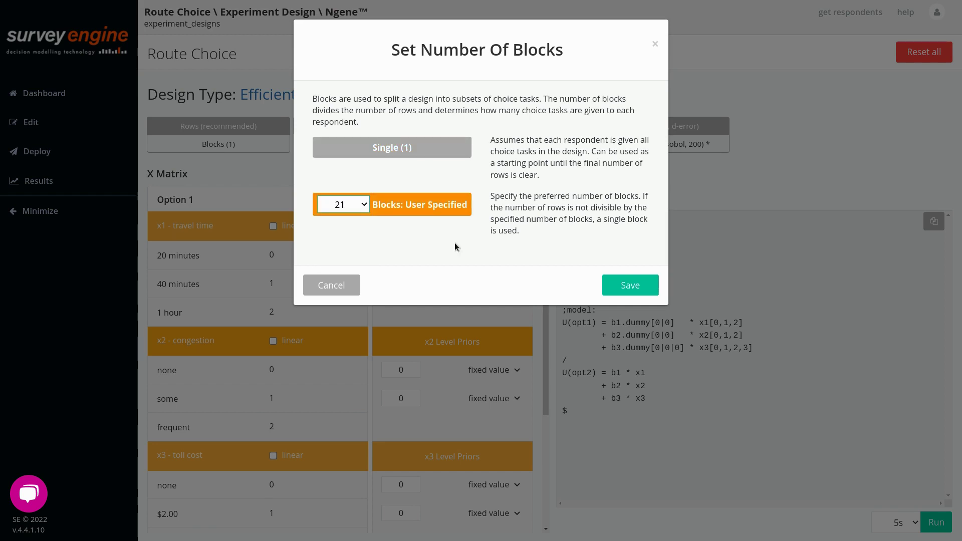
pyautogui.click(403, 149)
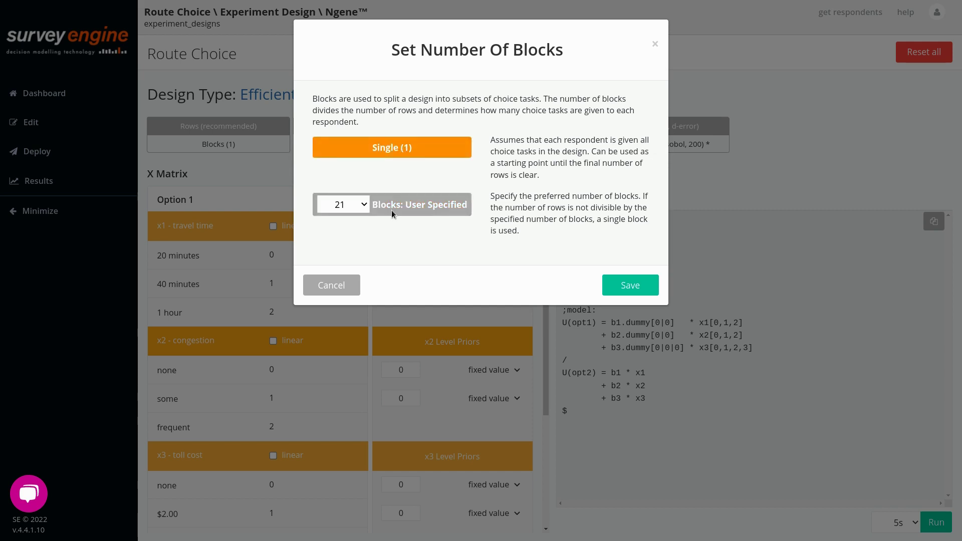
pyautogui.click(334, 284)
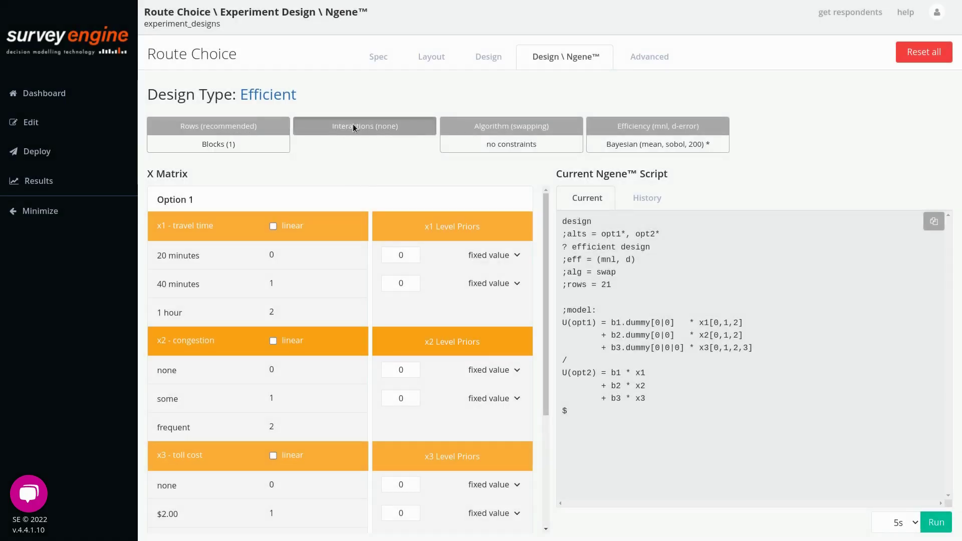
pyautogui.click(356, 128)
# Add an interaction between congestion levels x2[0] none and x2[1] some.
pyautogui.click(639, 178)
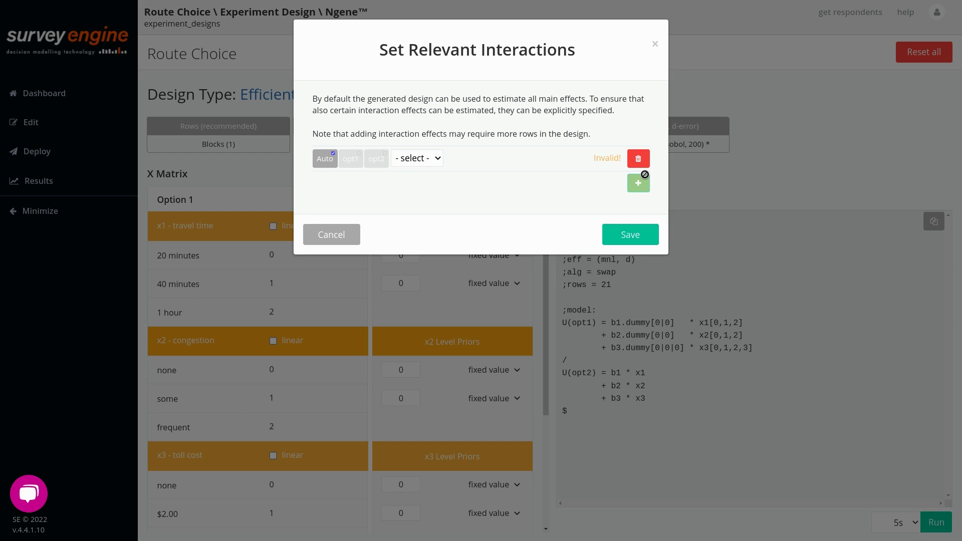
pyautogui.click(404, 160)
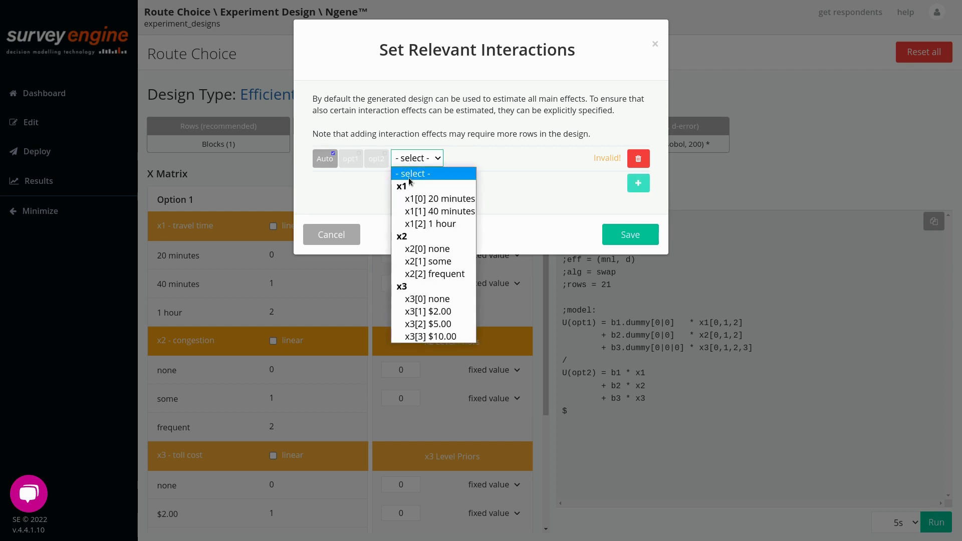
pyautogui.click(428, 251)
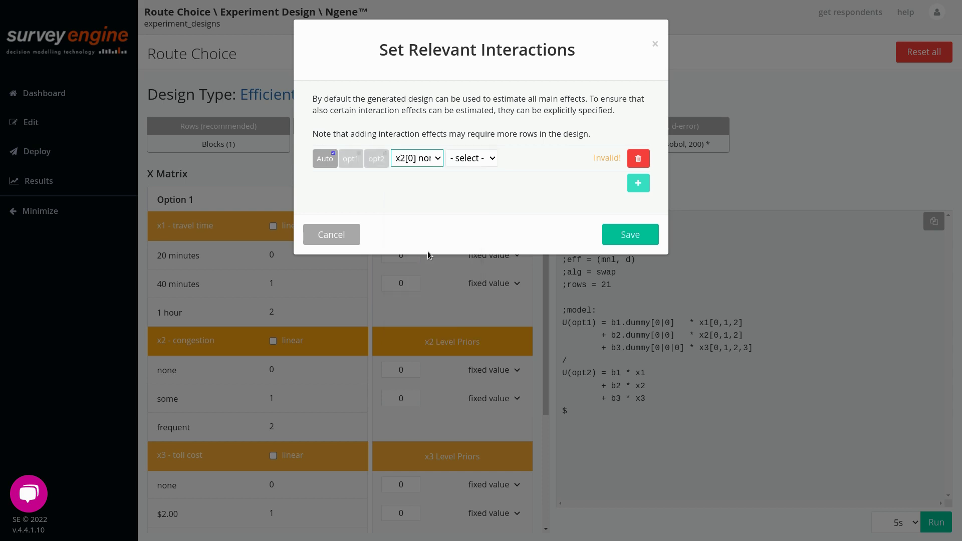
pyautogui.click(482, 159)
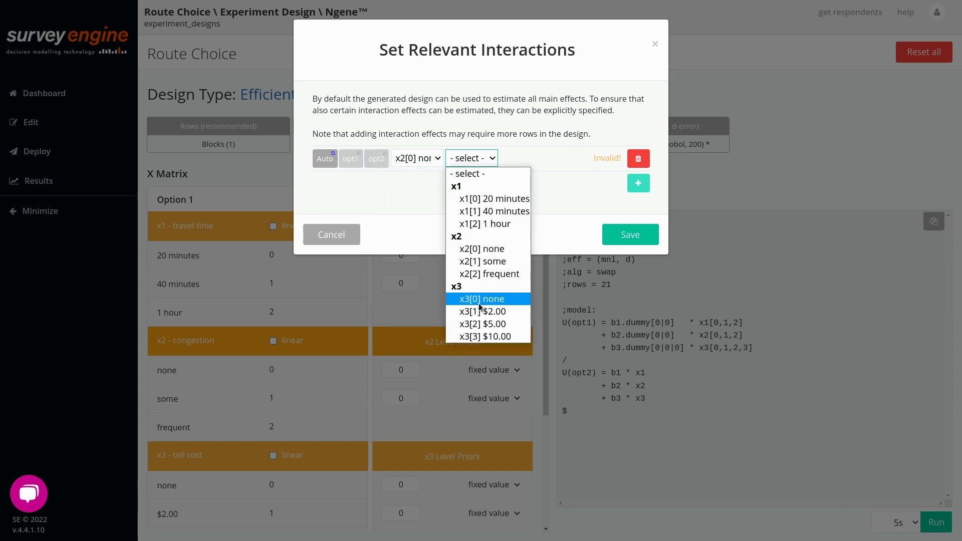
pyautogui.click(489, 261)
# Add a second interaction between x3[3] $10.00 toll and x1[2] 1 hour, and save both.
pyautogui.click(639, 182)
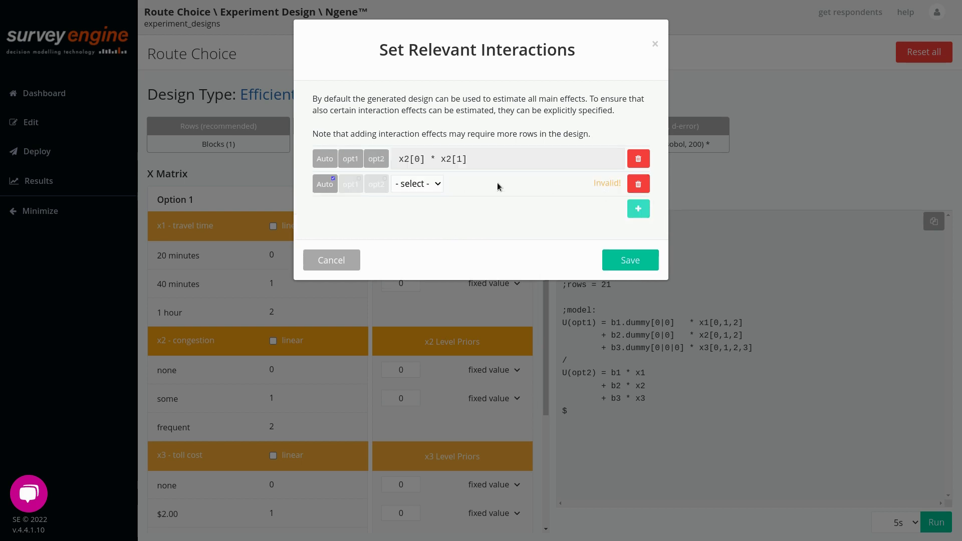
pyautogui.click(416, 184)
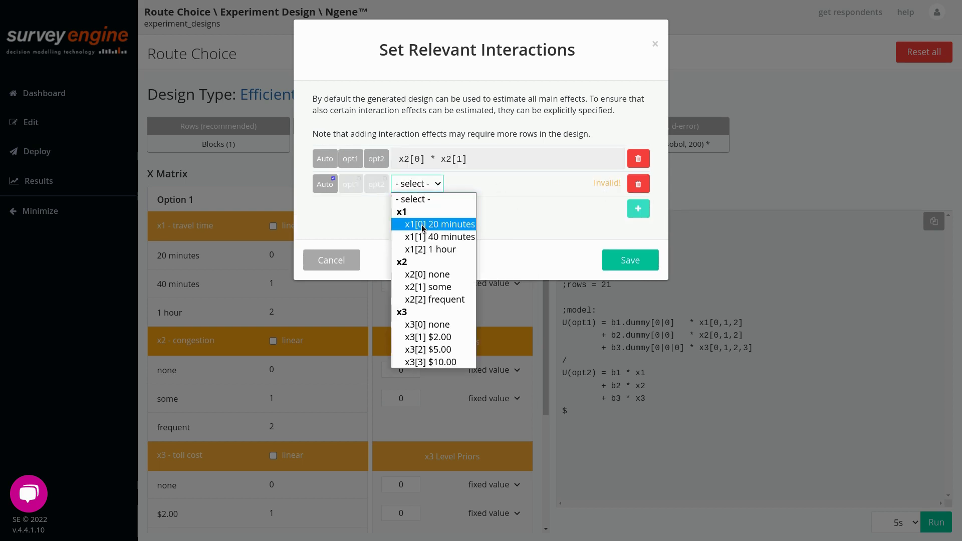
pyautogui.click(430, 362)
pyautogui.click(474, 184)
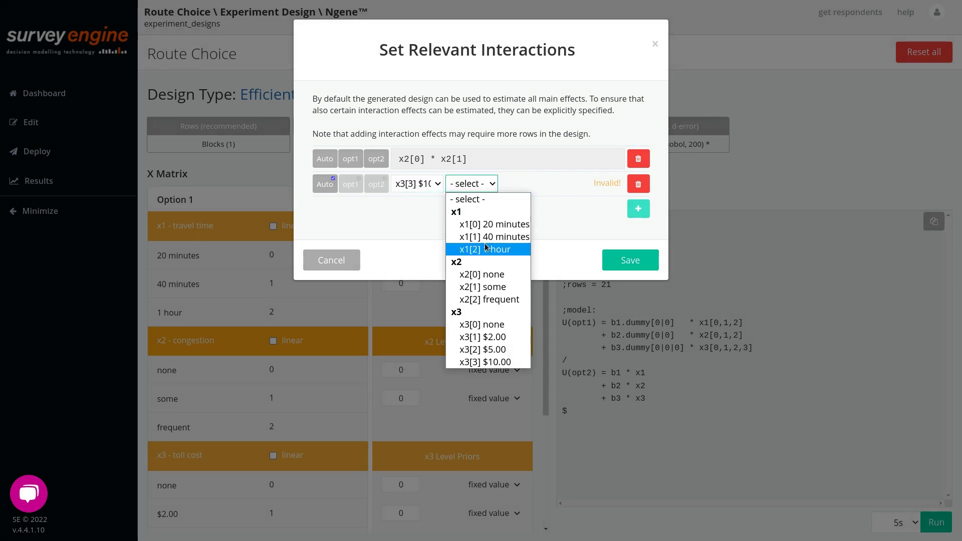
pyautogui.click(486, 249)
pyautogui.click(624, 260)
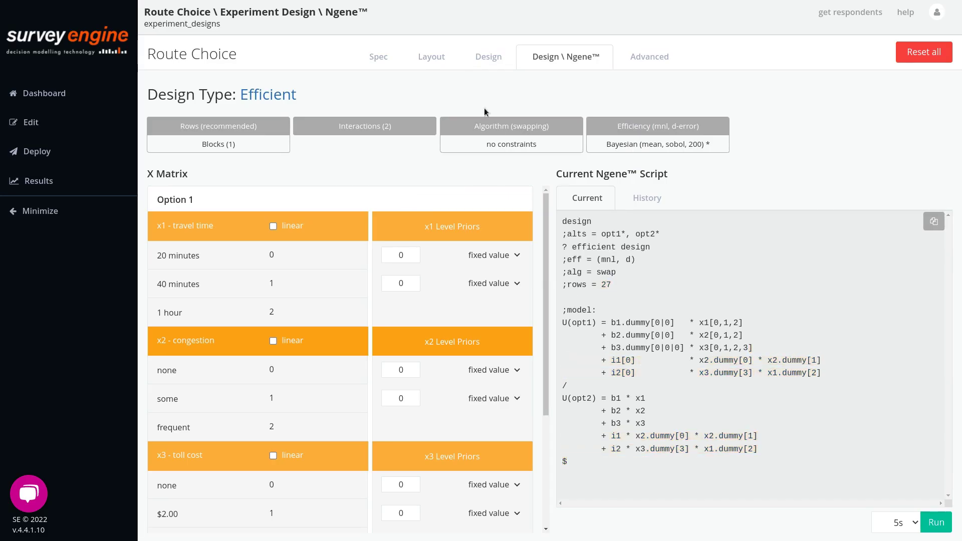
pyautogui.click(489, 125)
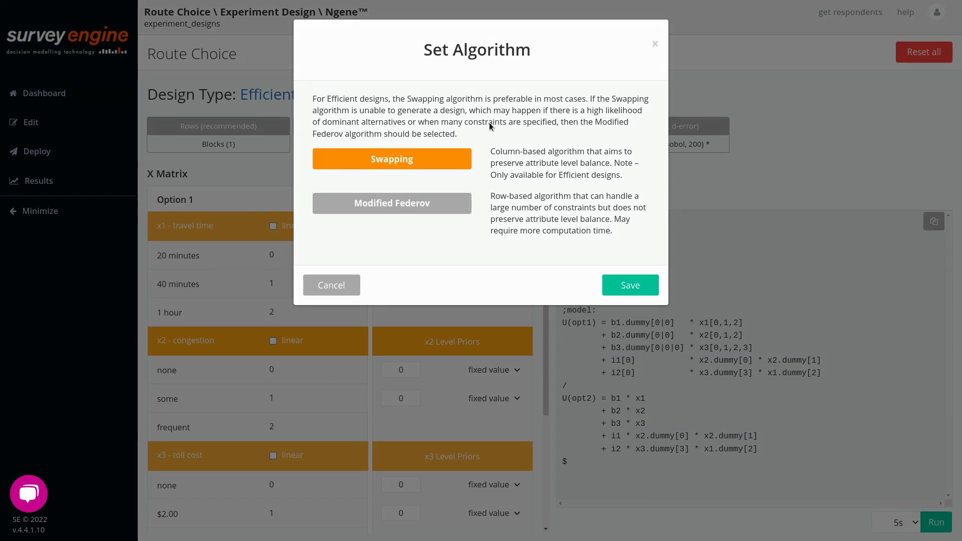
# Keep the Swapping algorithm after trying Modified Federov.
pyautogui.click(380, 210)
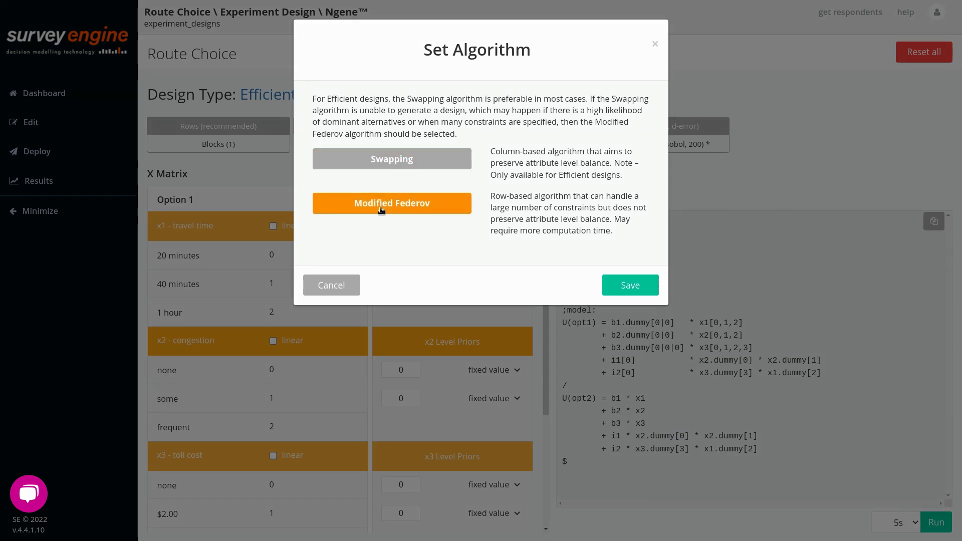
pyautogui.click(382, 157)
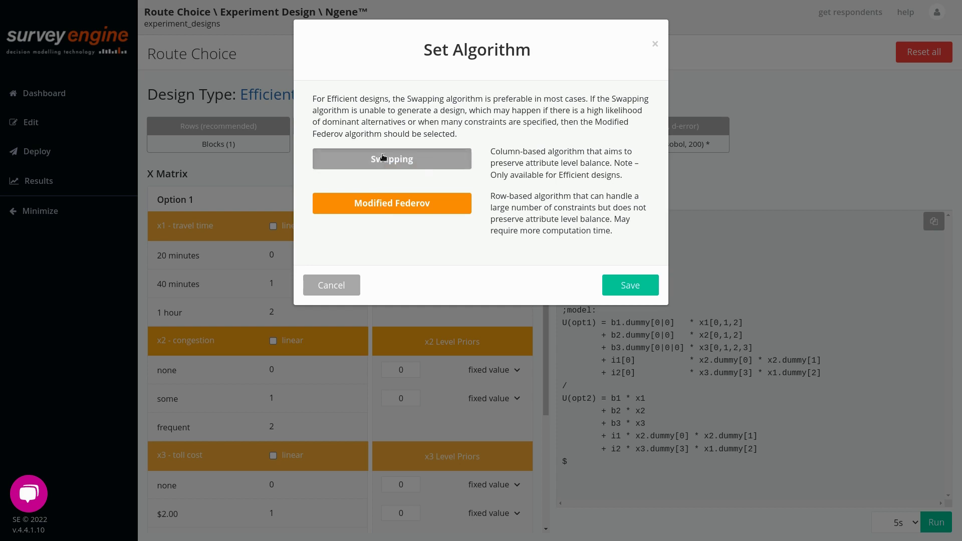
pyautogui.click(335, 284)
# Add and save the logical constraint if opt1.x1 = 1 then opt1.x1 = 2.
pyautogui.click(506, 149)
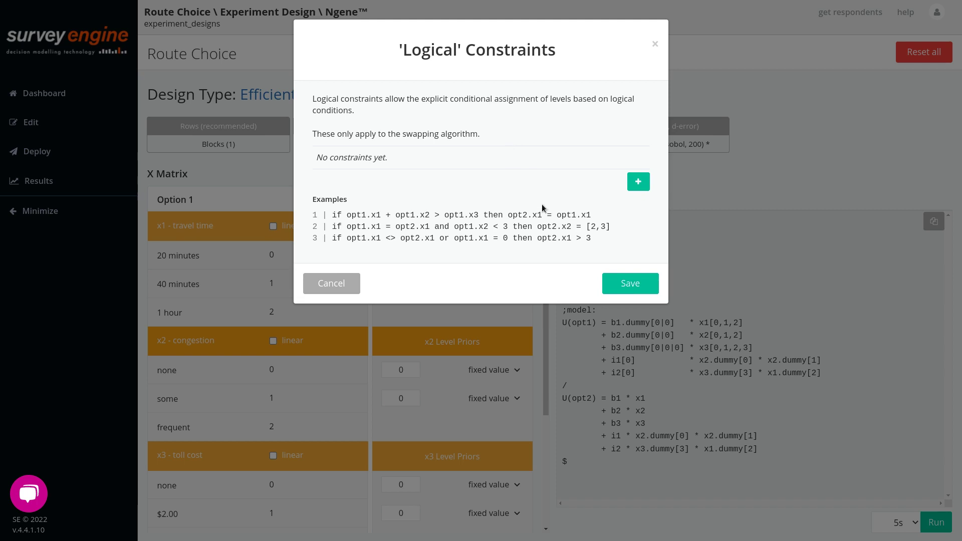
pyautogui.click(638, 182)
pyautogui.click(430, 160)
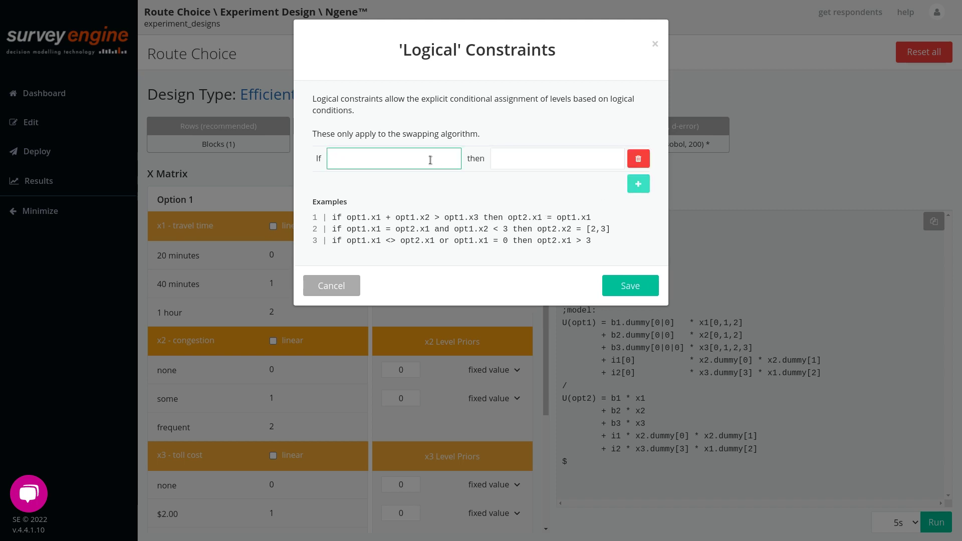
pyautogui.write('op')
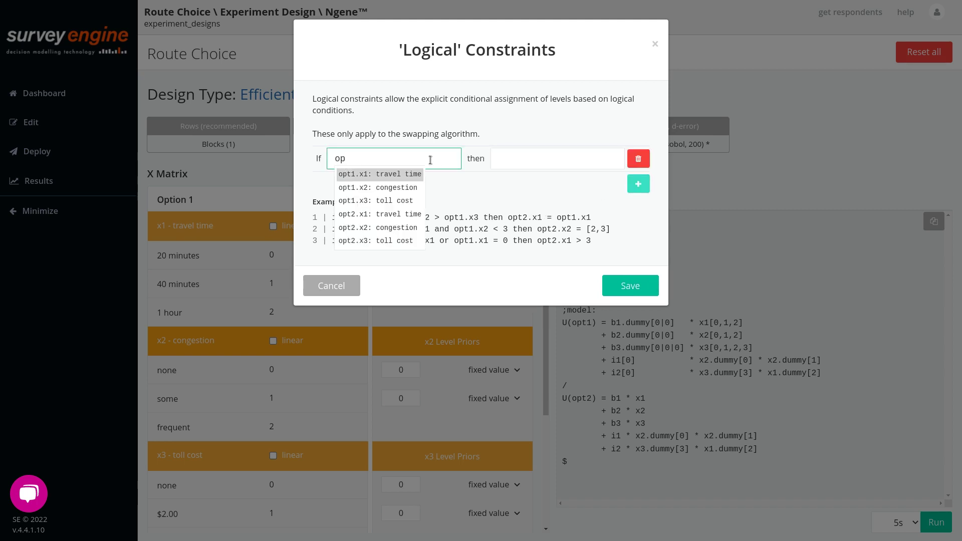
pyautogui.click(406, 174)
pyautogui.click(389, 158)
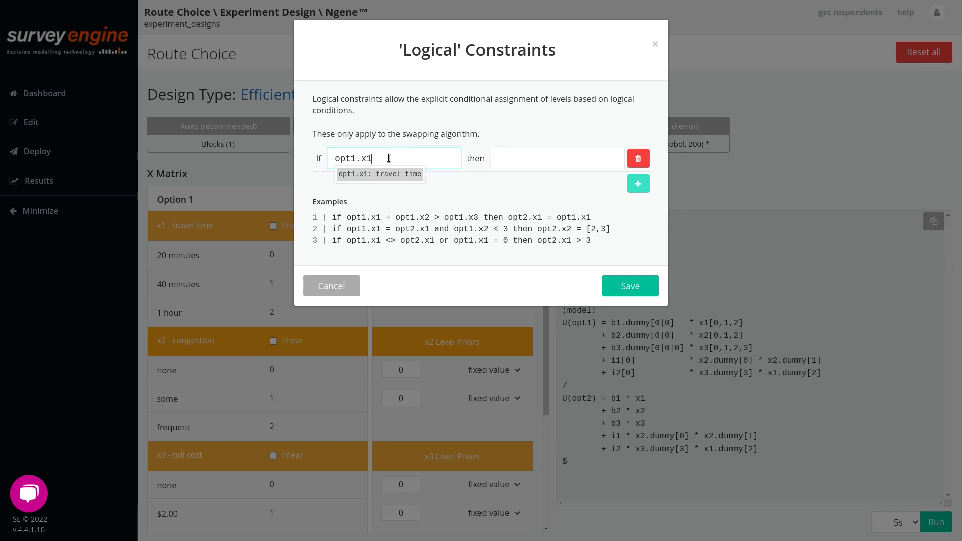
pyautogui.write('= 1')
pyautogui.click(531, 158)
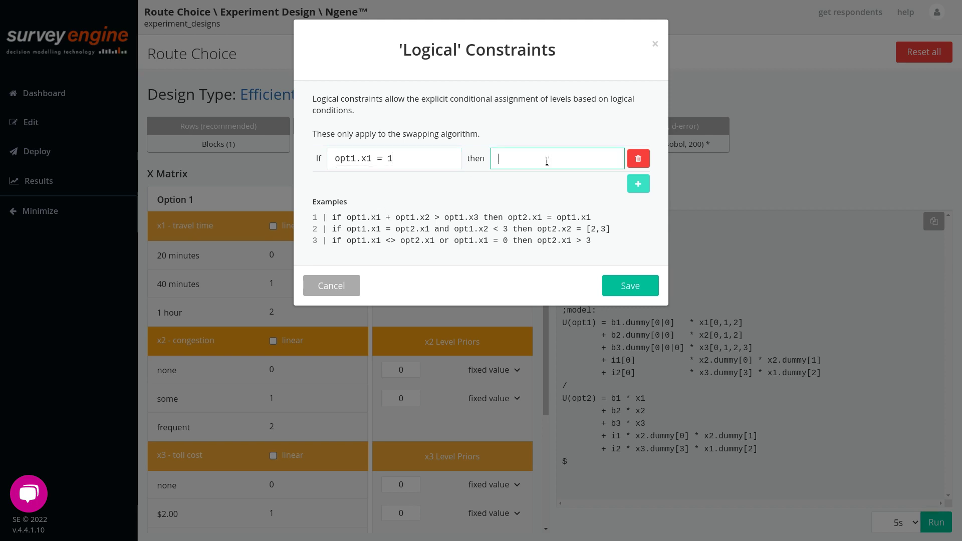
pyautogui.write('op')
pyautogui.press('Return')
pyautogui.write('=2')
pyautogui.click(626, 279)
pyautogui.click(632, 134)
# Keep mnl as the model type and d as the efficiency measure, and save.
pyautogui.click(493, 139)
pyautogui.click(485, 153)
pyautogui.click(507, 169)
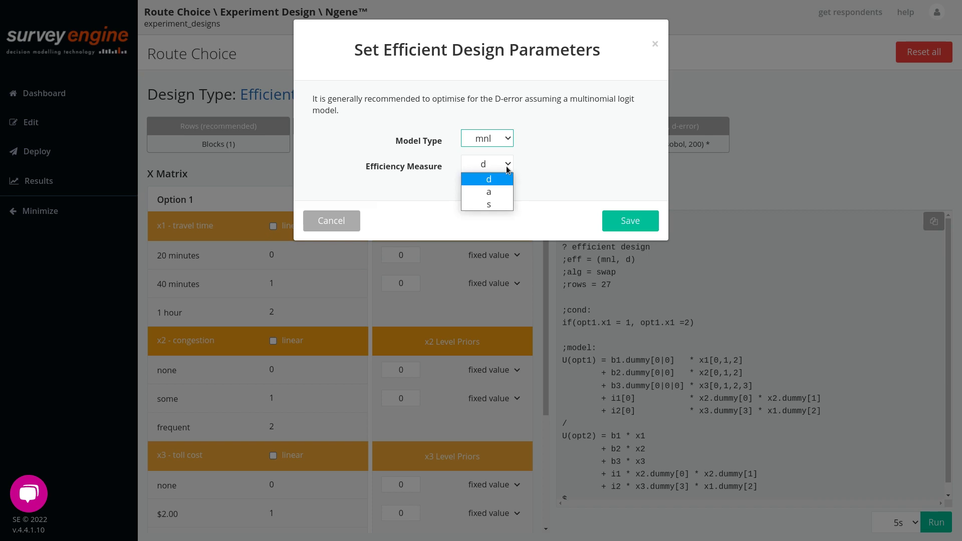
pyautogui.click(507, 169)
pyautogui.click(631, 219)
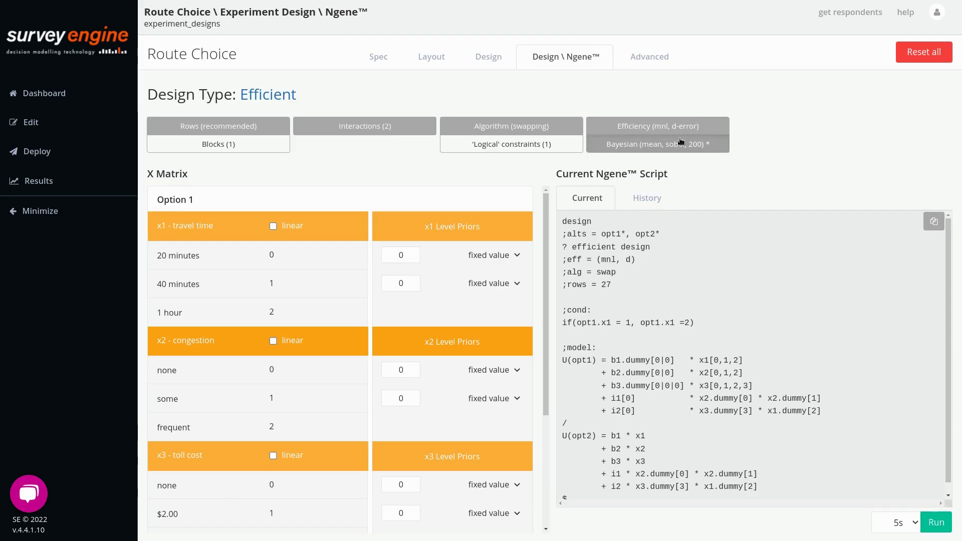
# Review the Bayesian settings (mean, sobol, 200 draws) and close them unchanged.
pyautogui.click(680, 141)
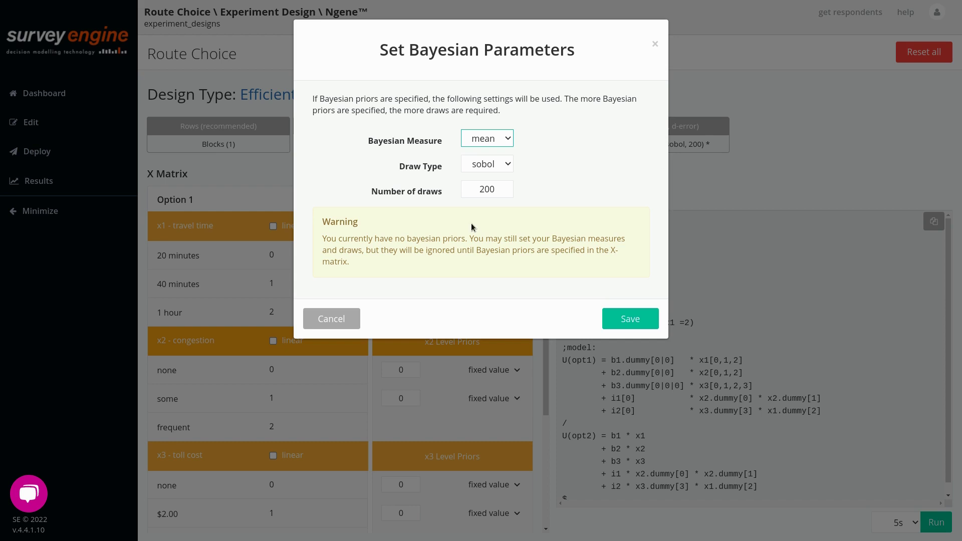
pyautogui.moveTo(324, 218); pyautogui.dragTo(380, 265)
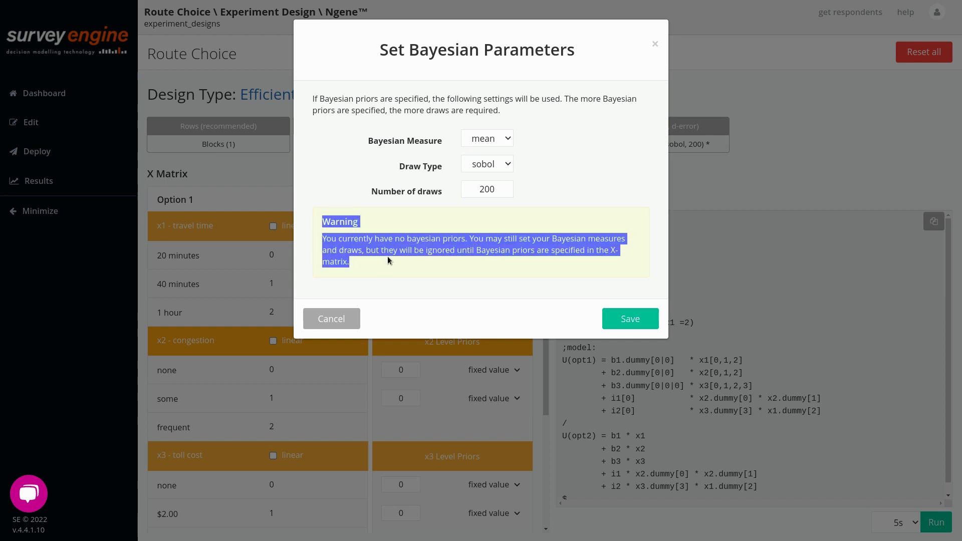
pyautogui.click(381, 257)
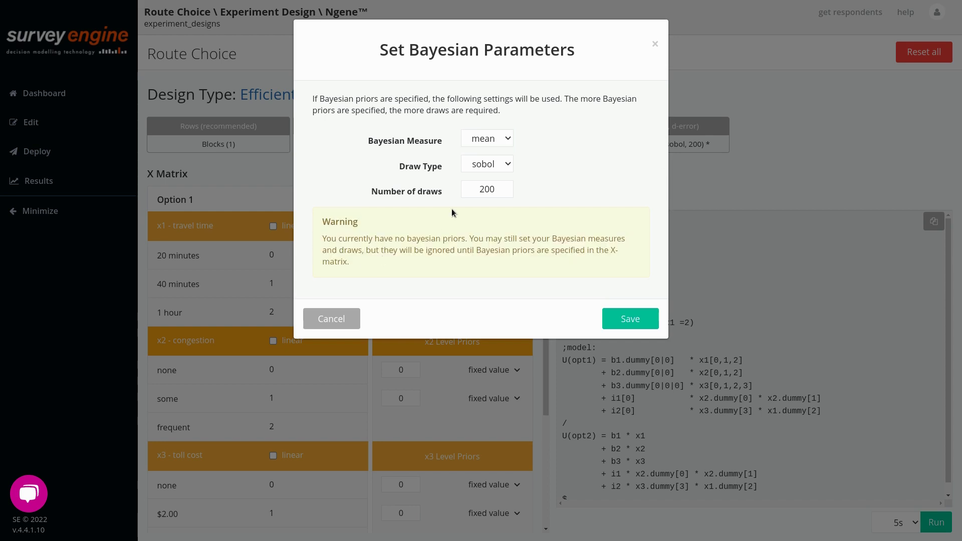
pyautogui.click(475, 190)
pyautogui.click(656, 42)
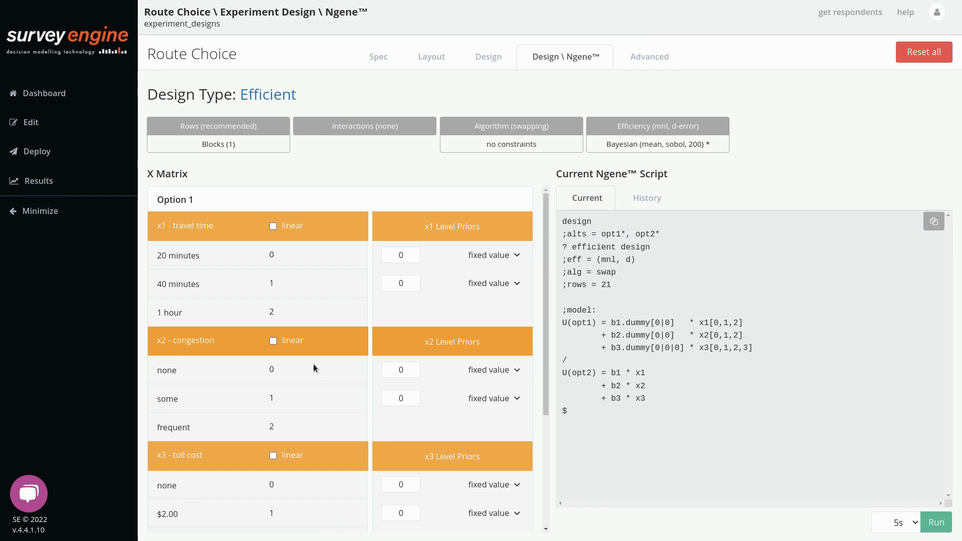
pyautogui.moveTo(158, 254); pyautogui.dragTo(278, 282)
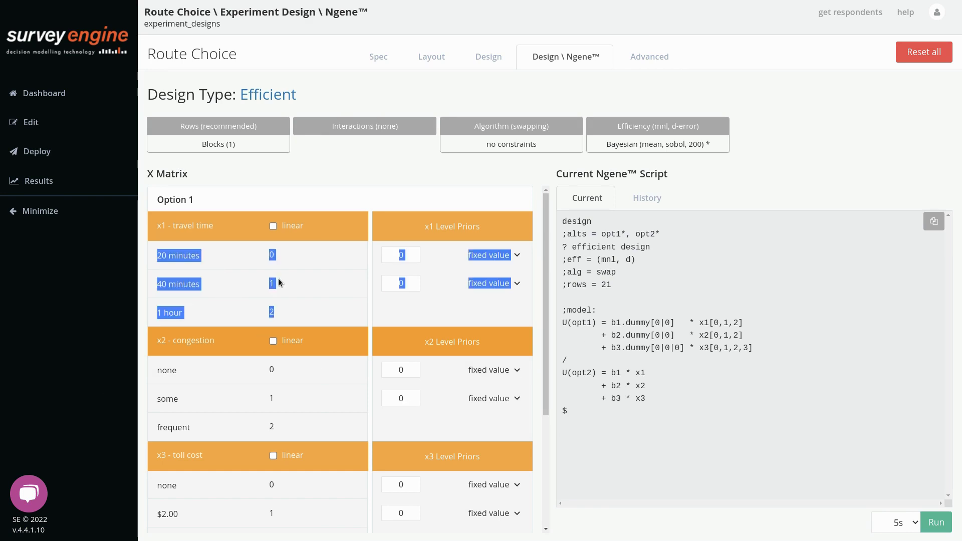
pyautogui.click(235, 263)
# Make travel time a linear attribute with values 20, 40 and 60, and edit its prior.
pyautogui.click(272, 226)
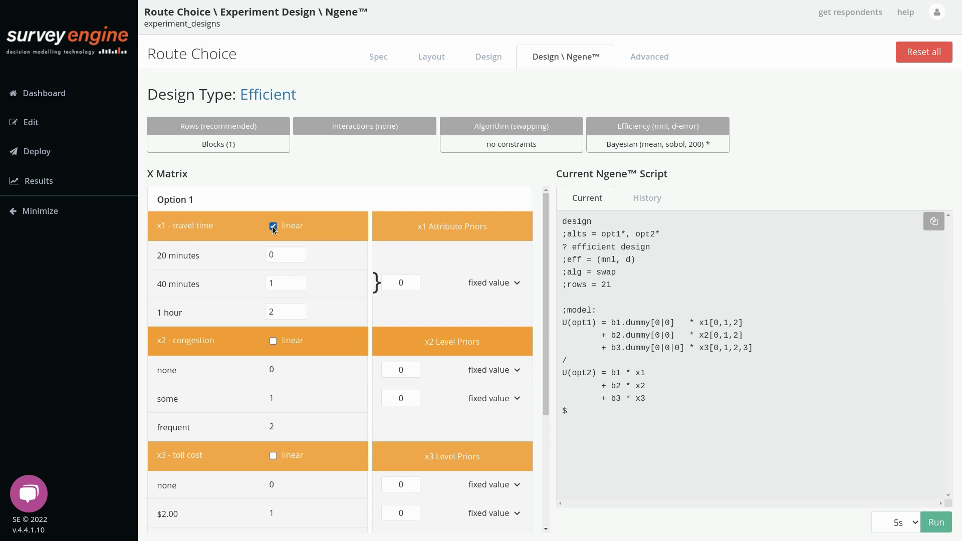
pyautogui.click(275, 255)
pyautogui.press('BackSpace')
pyautogui.write('20')
pyautogui.click(279, 284)
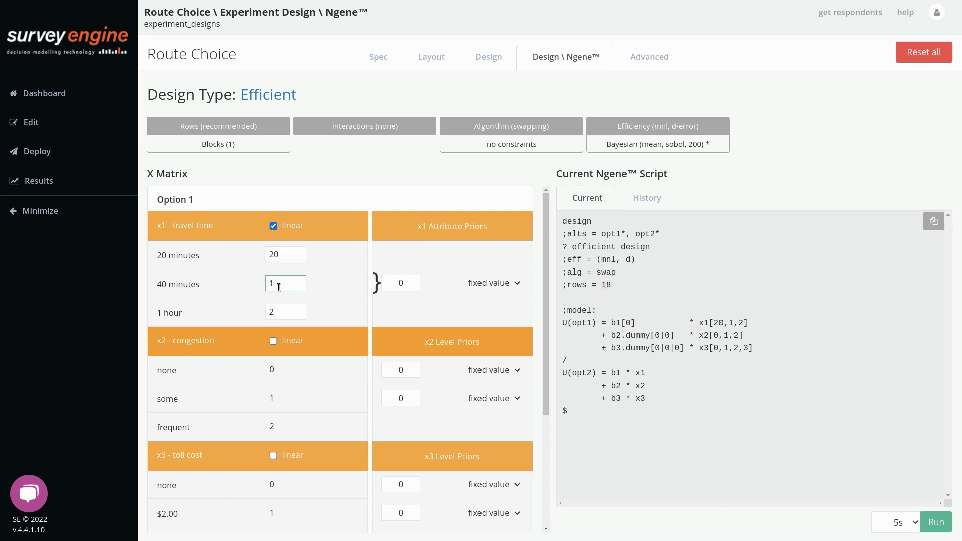
pyautogui.click(276, 312)
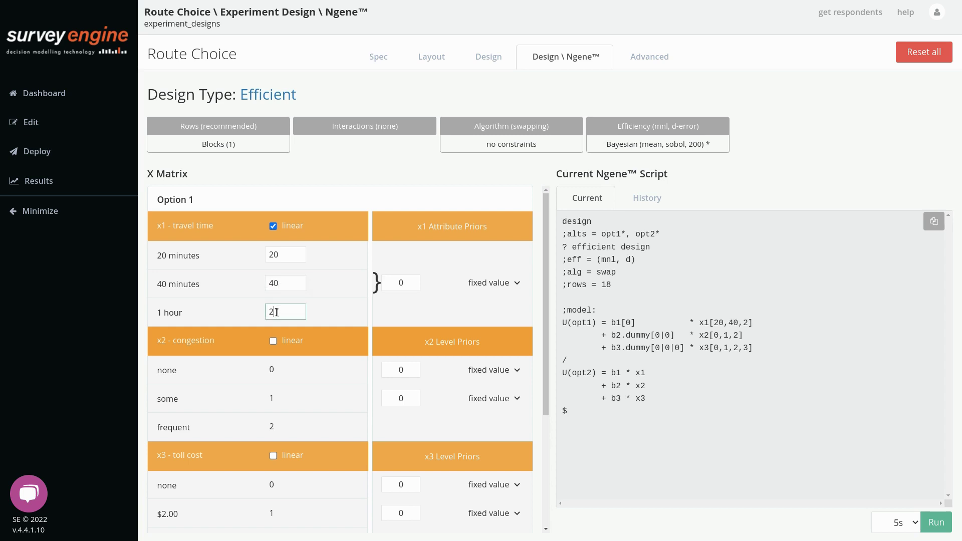
pyautogui.write('60')
pyautogui.click(372, 176)
pyautogui.click(401, 283)
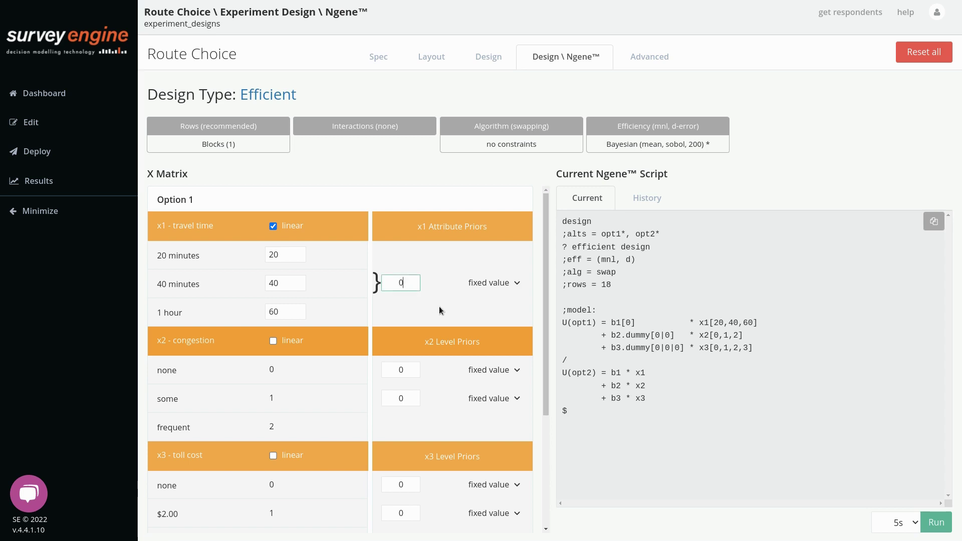
pyautogui.write('.1')
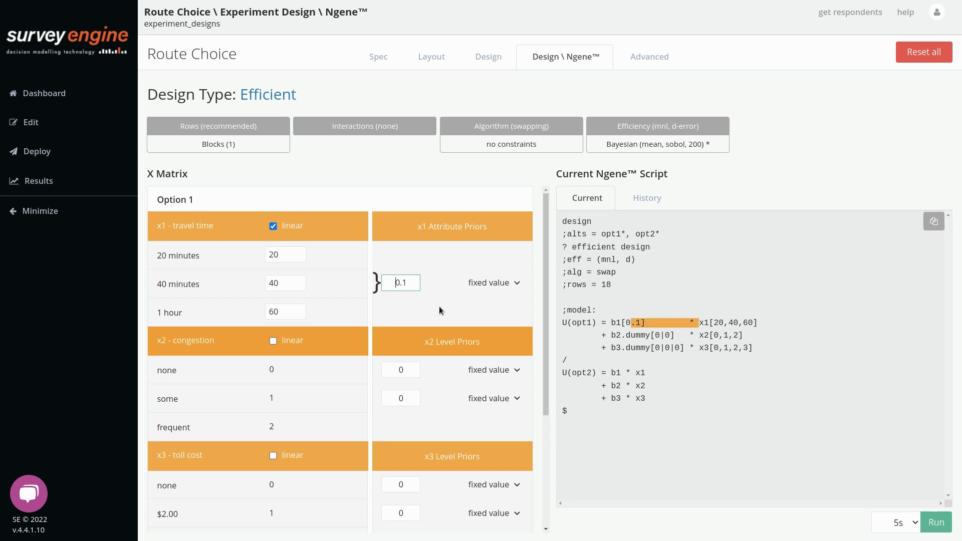
pyautogui.write('-')
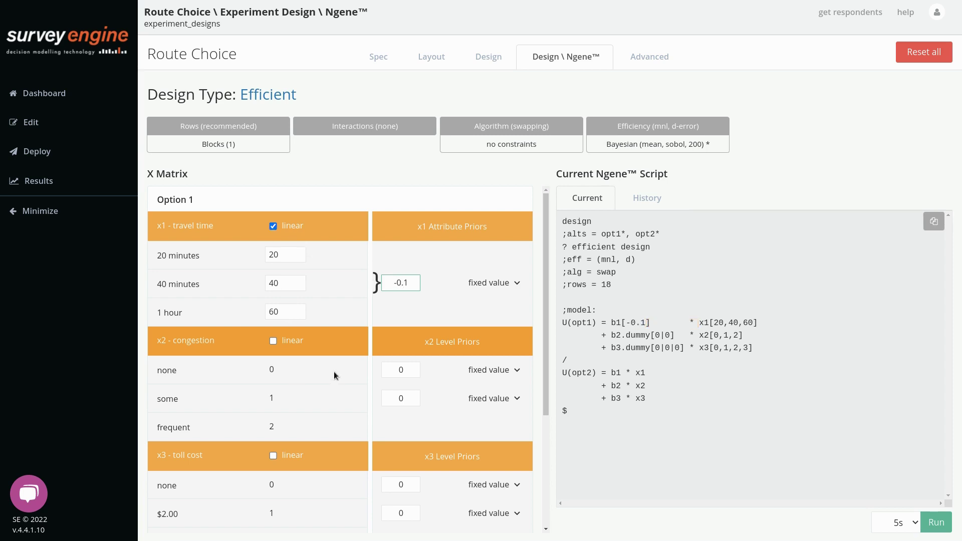
# Make congestion linear, reset the Ngene design, and run design generation.
pyautogui.click(273, 342)
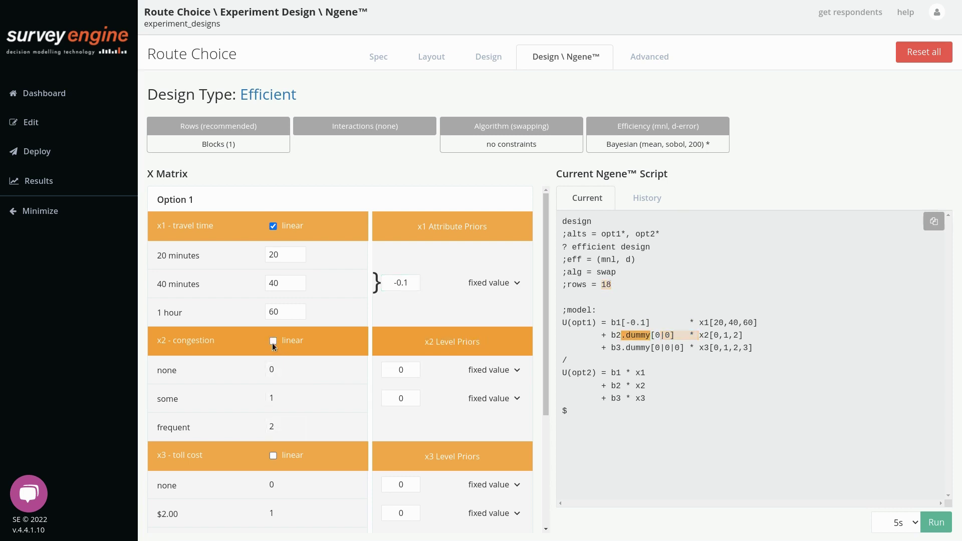
pyautogui.click(399, 402)
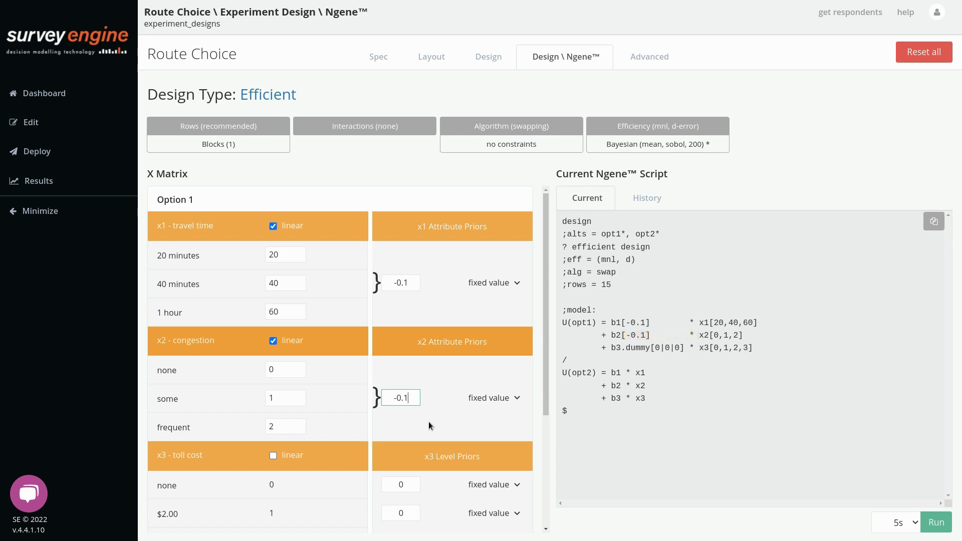
pyautogui.click(924, 52)
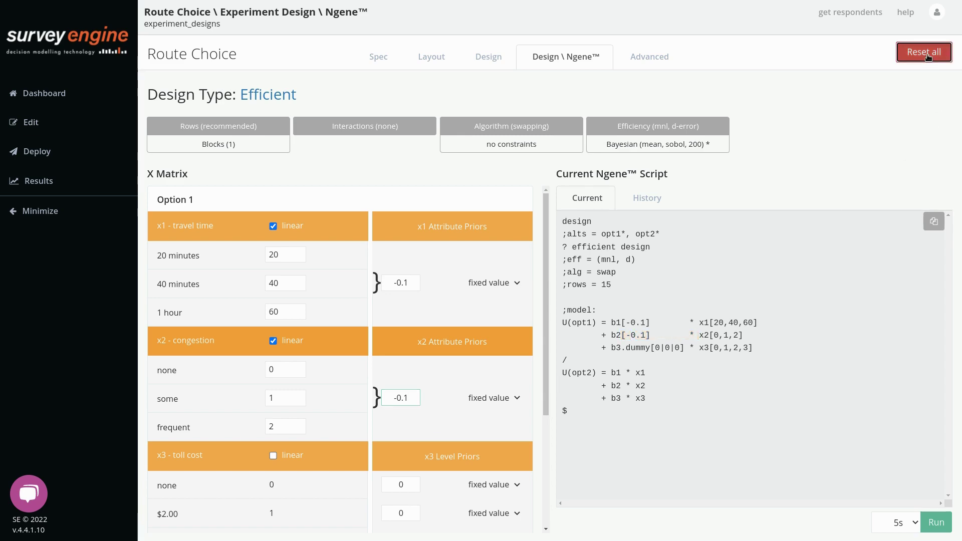
pyautogui.click(634, 171)
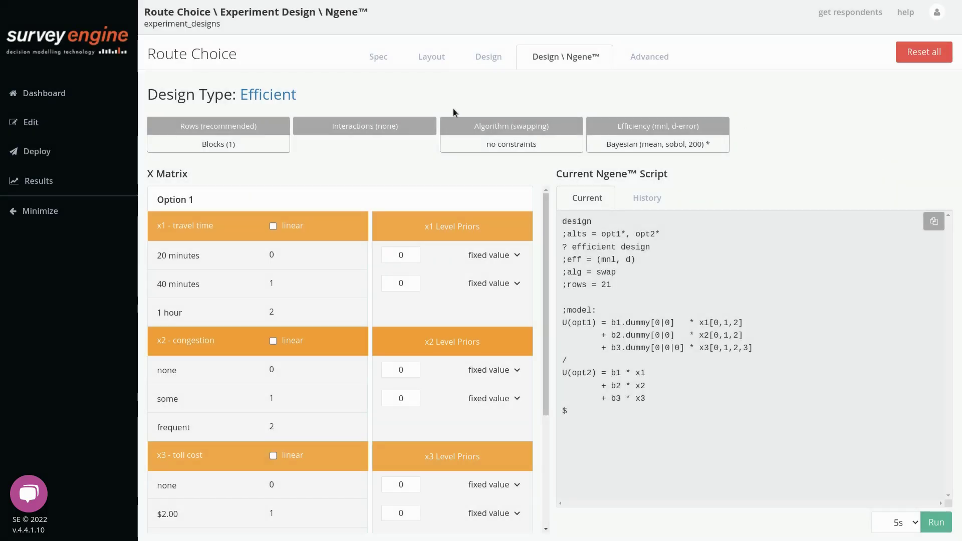
pyautogui.click(938, 523)
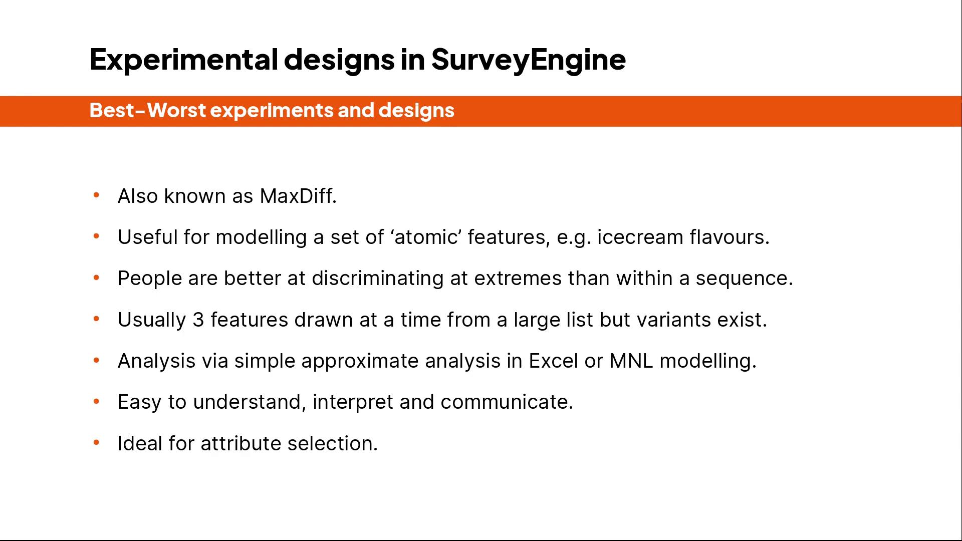
# Advance the slide, rename the first two alternatives to A and B, and add a third alternative.
pyautogui.press('Right')
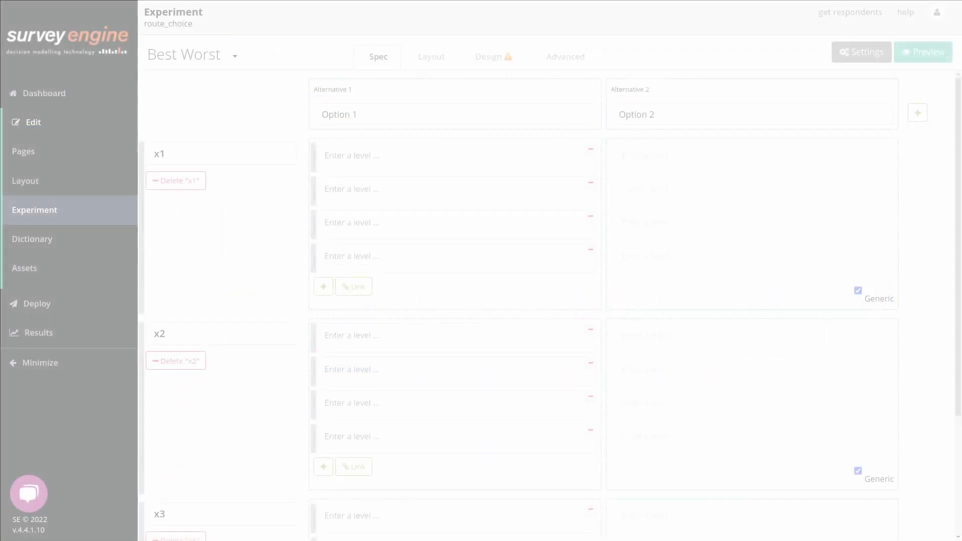
pyautogui.click(374, 113)
pyautogui.write('A')
pyautogui.click(651, 117)
pyautogui.write('B')
pyautogui.click(918, 113)
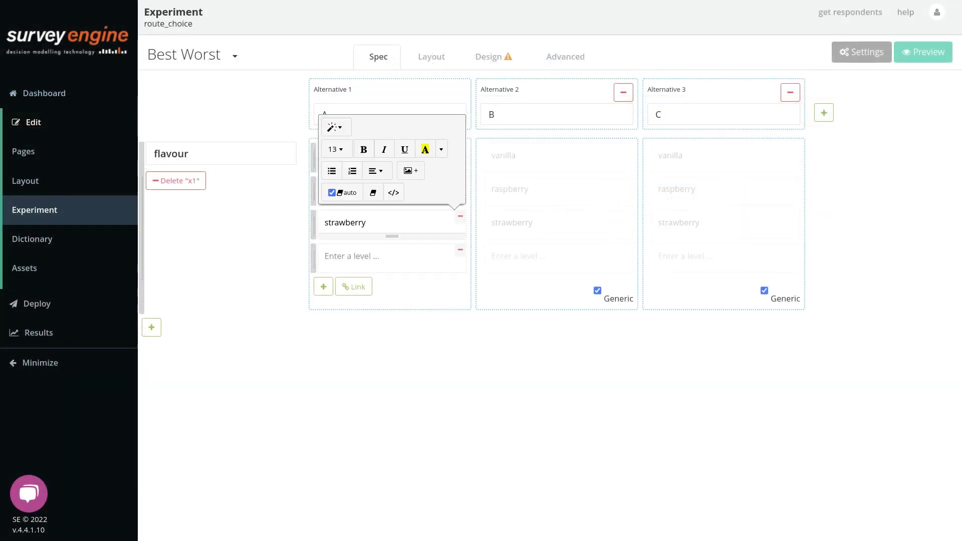
# Add flavour levels lemon, mint, chocolate, choc chip and pistaccio.
pyautogui.click(351, 256)
pyautogui.write('lemon')
pyautogui.click(323, 286)
pyautogui.click(365, 205)
pyautogui.write('mint')
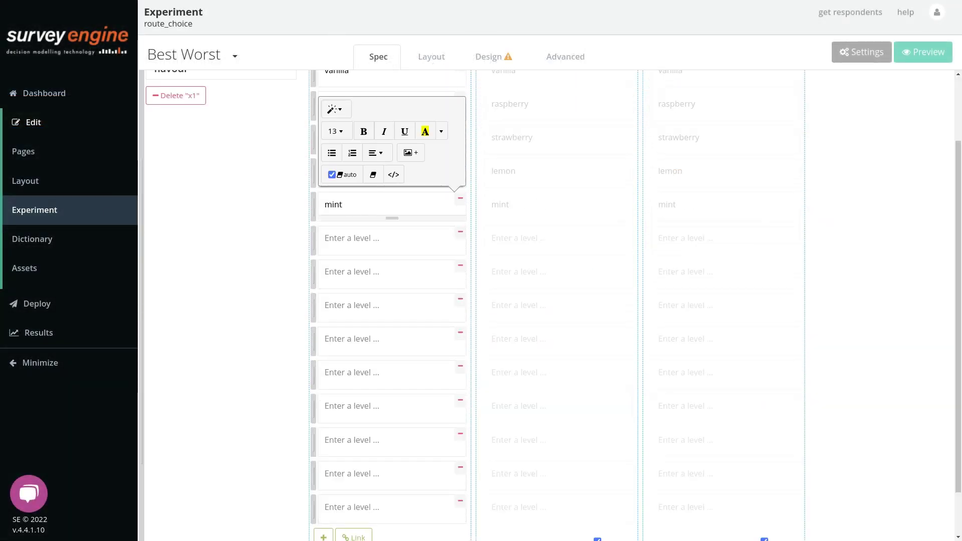
pyautogui.click(449, 234)
pyautogui.write('chocolate')
pyautogui.click(361, 272)
pyautogui.write('choc chip')
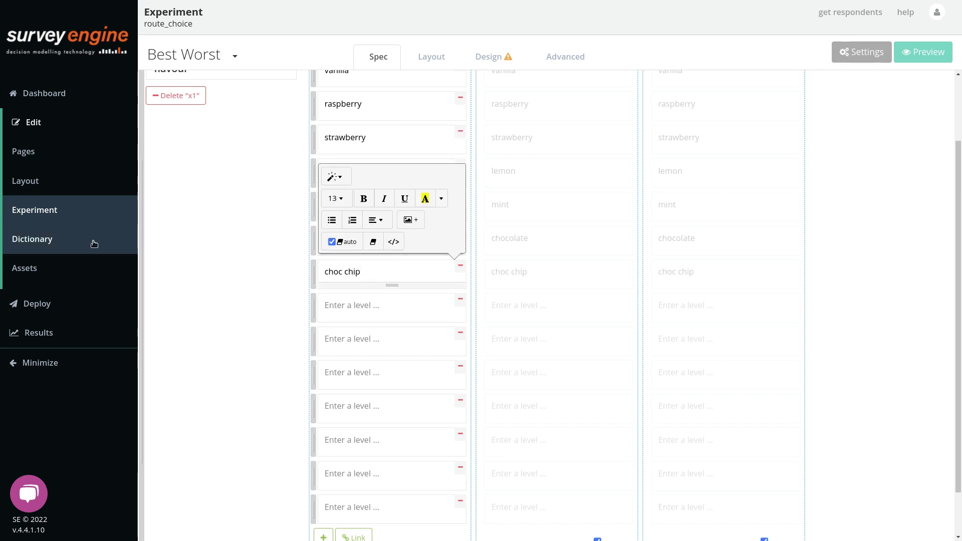
pyautogui.click(376, 305)
pyautogui.write('pistaccio')
# Add flavour levels melon, rocky road, coffee and neapolitan.
pyautogui.click(389, 337)
pyautogui.write('melon')
pyautogui.click(351, 372)
pyautogui.write('rocky road')
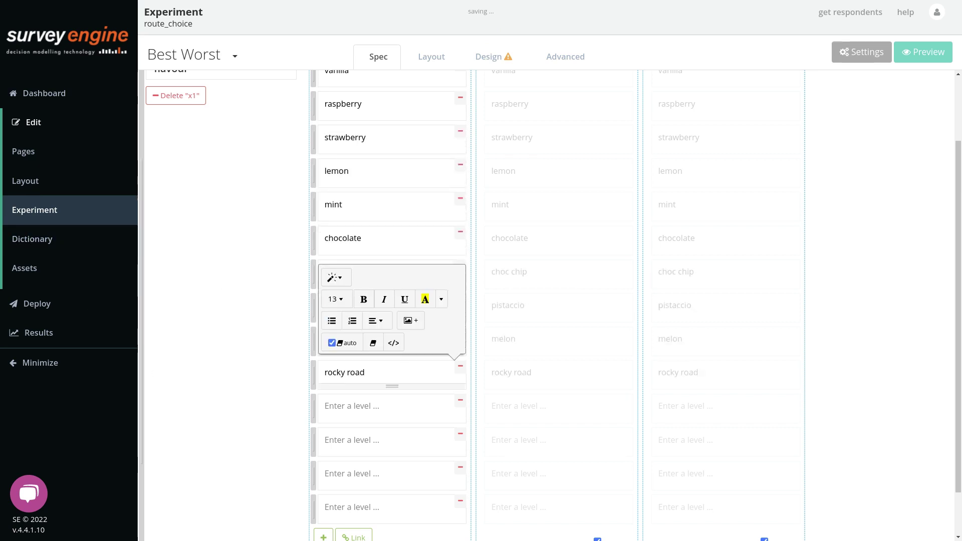
pyautogui.click(350, 406)
pyautogui.write('coffee')
pyautogui.click(350, 439)
pyautogui.write('neapolitan')
pyautogui.scroll(2, 501, 53)
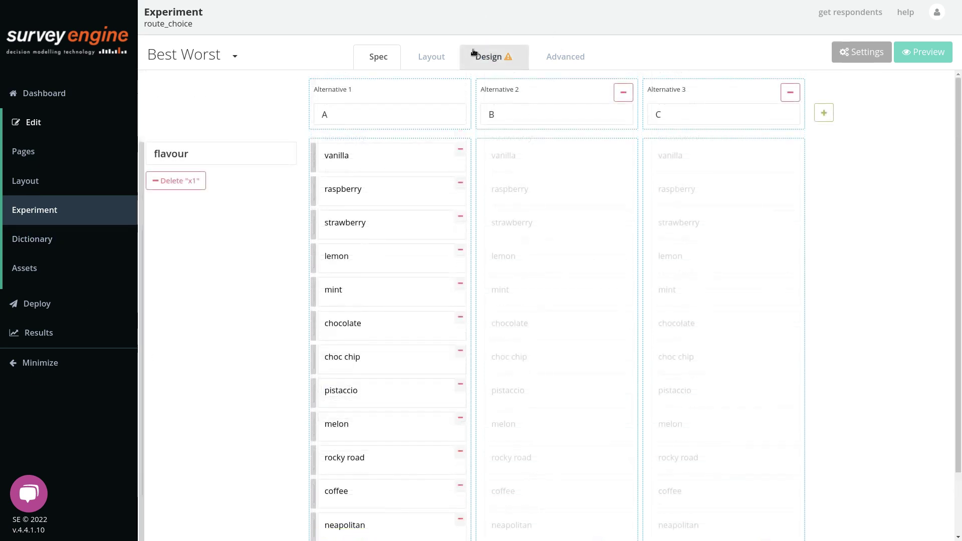
pyautogui.click(484, 55)
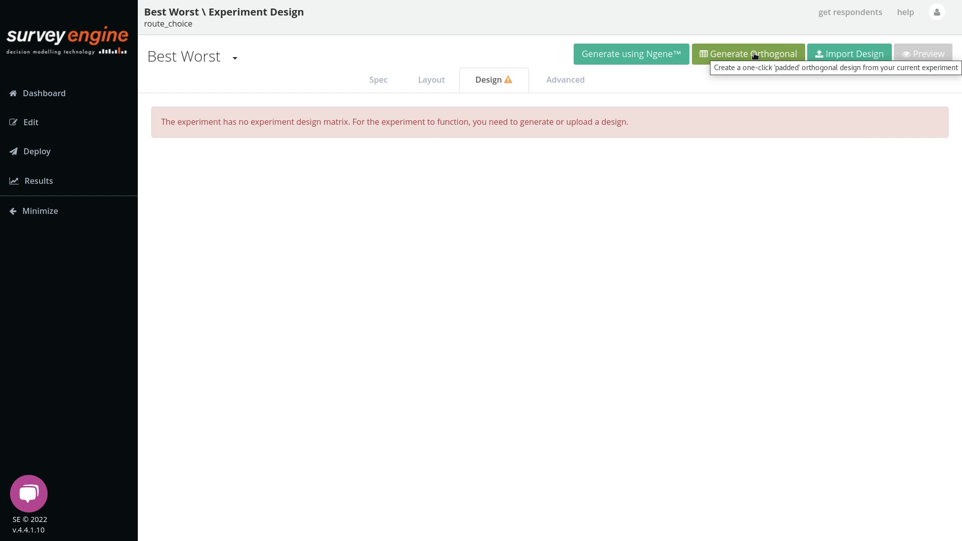
# Generate the 24-profile orthogonal design for Best Worst and display its matrix as flavour labels.
pyautogui.click(755, 55)
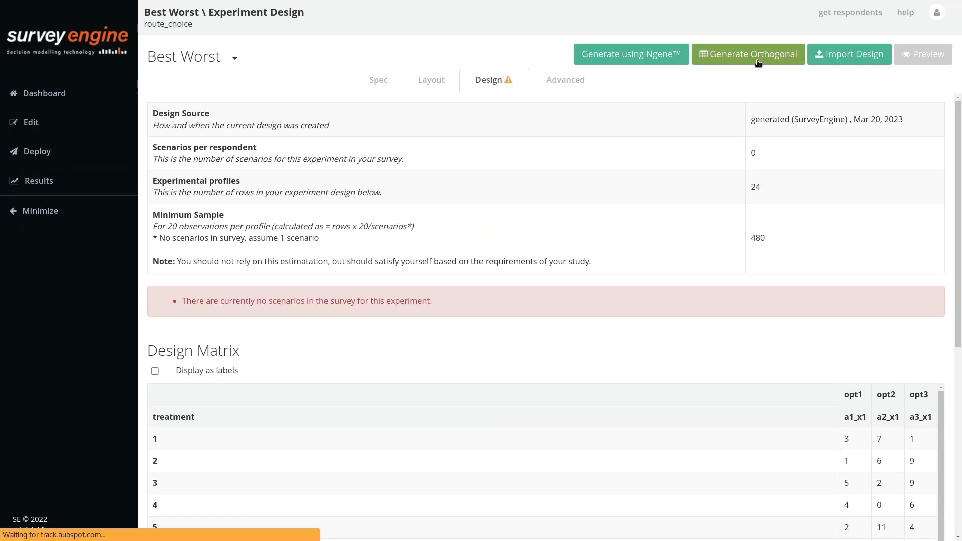
pyautogui.scroll(-2, 898, 407)
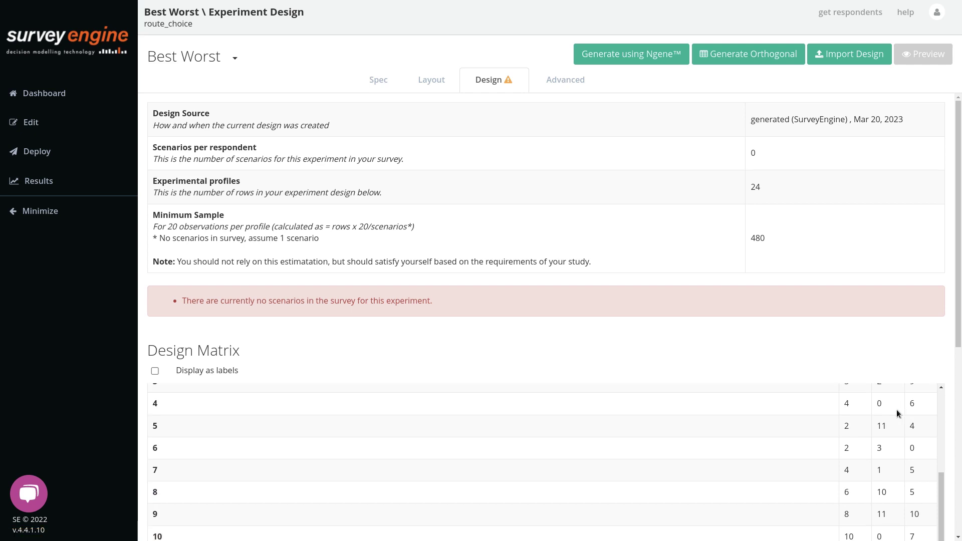
pyautogui.scroll(-2, 919, 425)
pyautogui.scroll(-2, 912, 393)
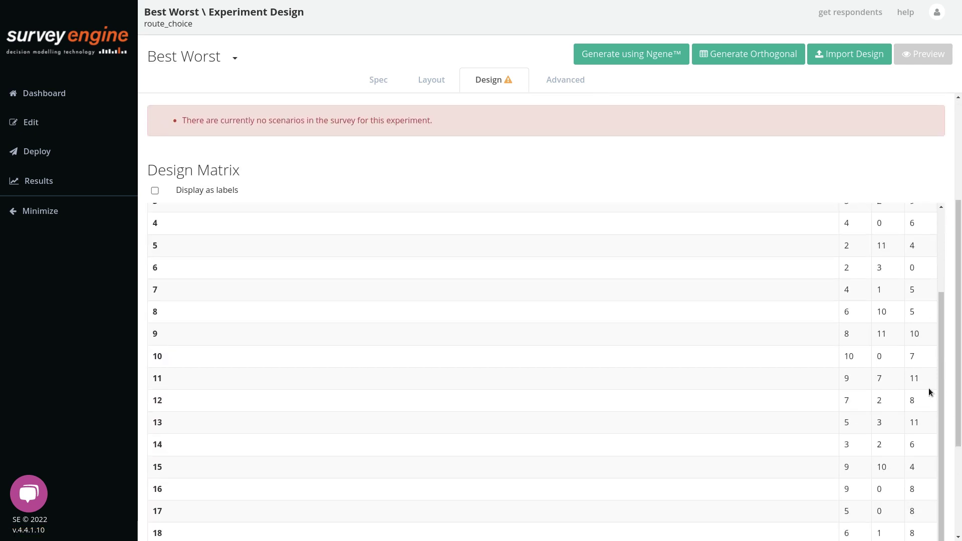
pyautogui.scroll(-3, 916, 393)
pyautogui.scroll(3, 960, 471)
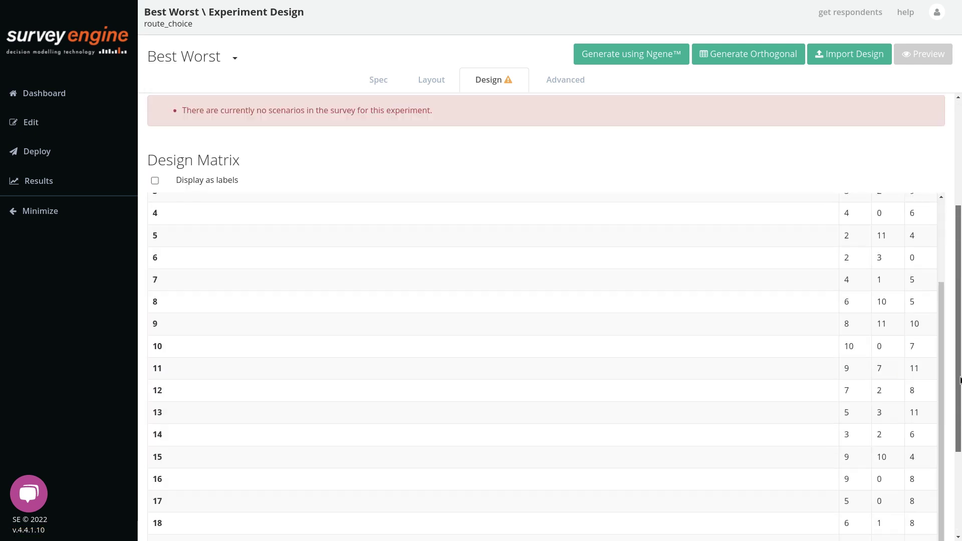
pyautogui.click(211, 225)
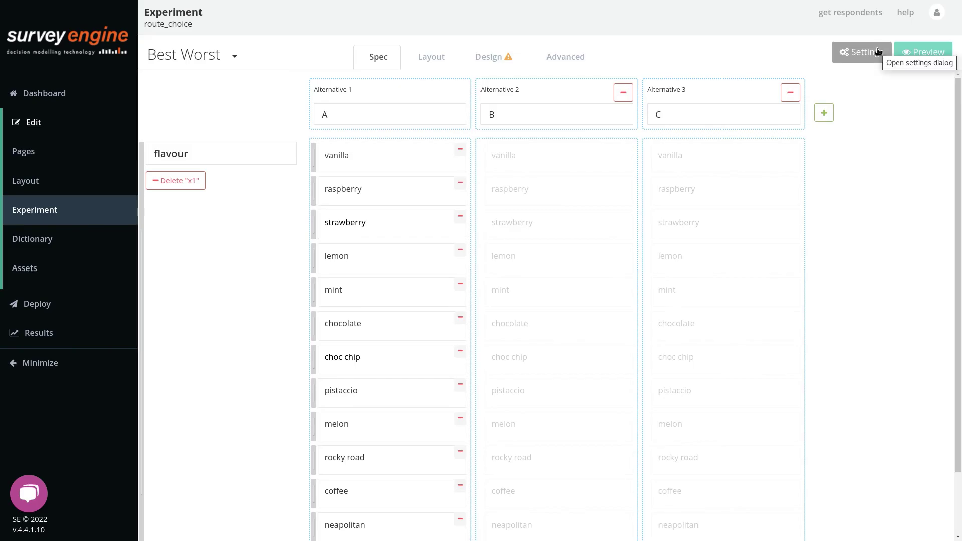
# Set the choice type to Best / Worst with prompts 'Which is BEST?' and 'Which is WORST?', then save.
pyautogui.click(861, 52)
pyautogui.click(503, 166)
pyautogui.click(441, 193)
pyautogui.moveTo(521, 186); pyautogui.dragTo(388, 190)
pyautogui.write('Which is ')
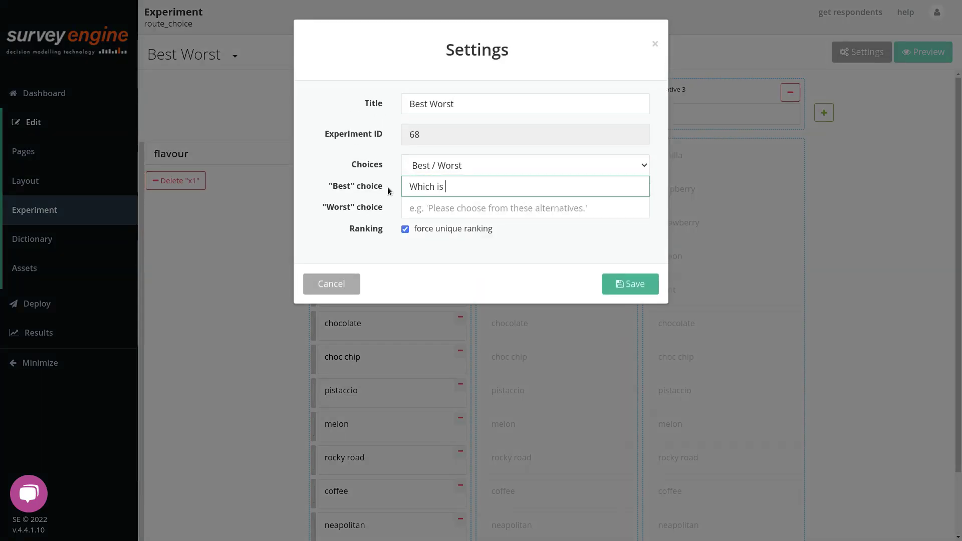
pyautogui.write('BEST?')
pyautogui.click(424, 203)
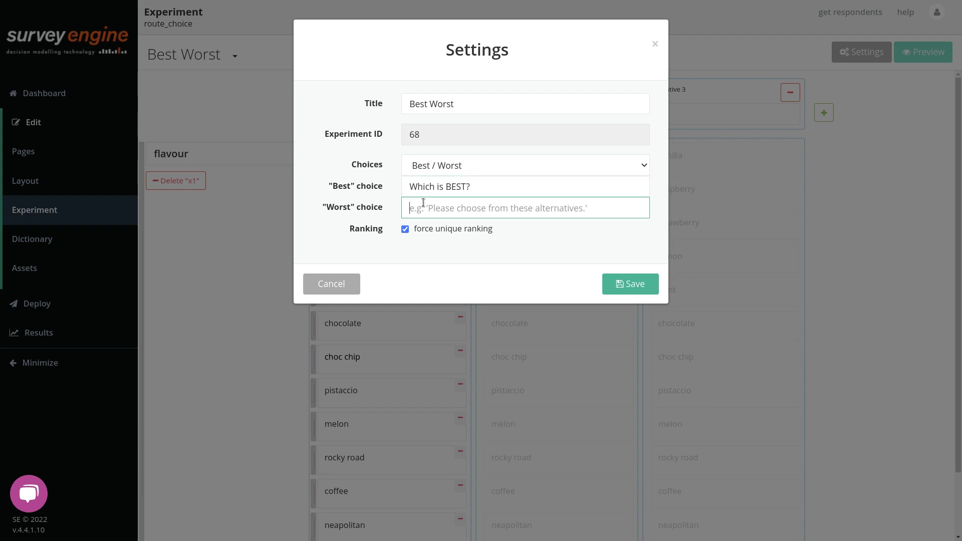
pyautogui.write('Which is WO')
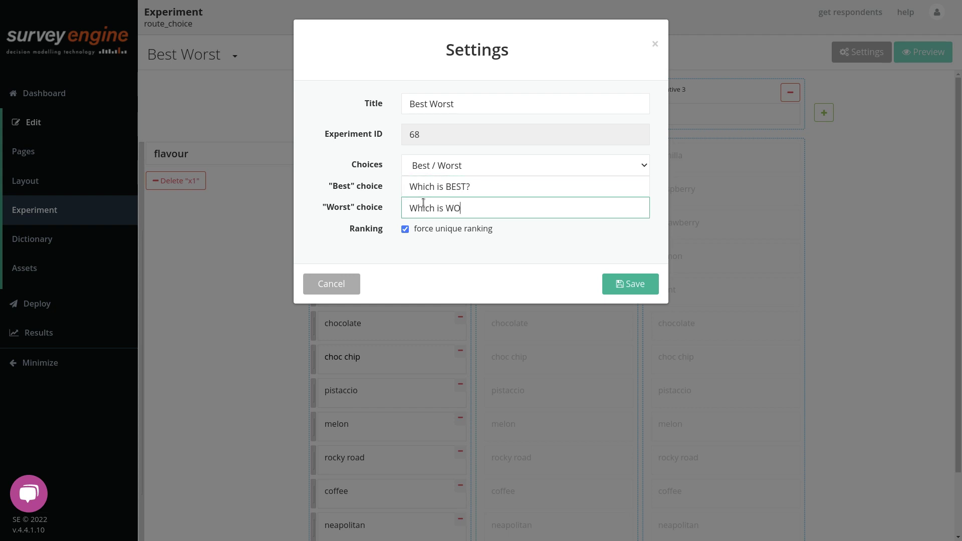
pyautogui.write('RST?')
pyautogui.click(638, 292)
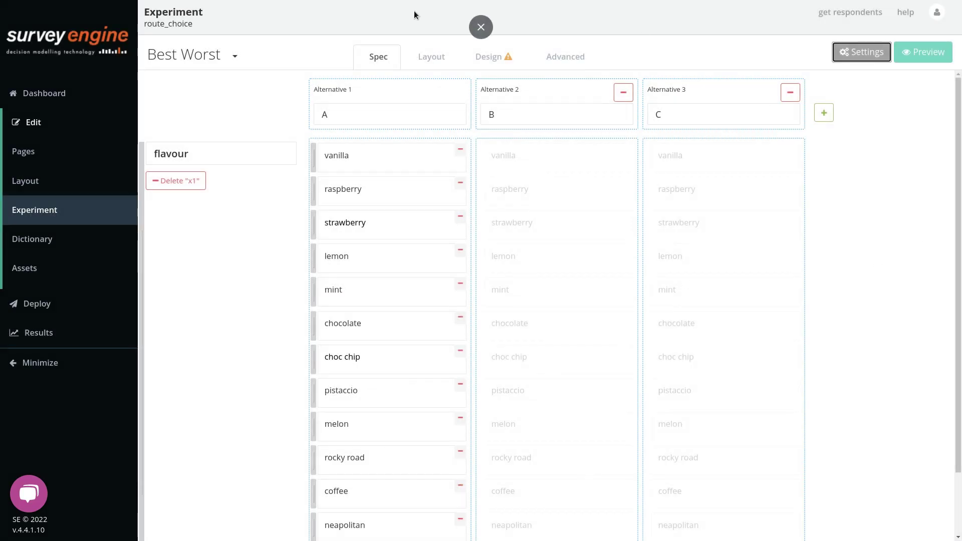
# Set the layout's choice mode to Progressive choice with the choice question placed below.
pyautogui.click(430, 60)
pyautogui.click(897, 116)
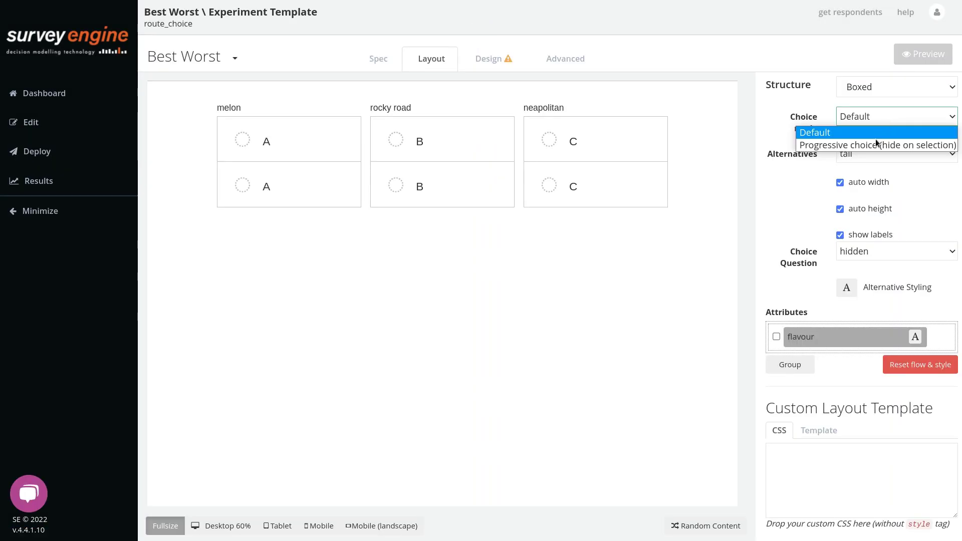
pyautogui.click(822, 144)
pyautogui.click(858, 251)
pyautogui.click(865, 294)
# Style the alternative flavour labels larger and centred.
pyautogui.click(847, 287)
pyautogui.click(748, 311)
pyautogui.click(579, 333)
pyautogui.click(553, 383)
pyautogui.click(782, 311)
pyautogui.click(759, 332)
# Hide the A, B, C box labels and preview picking melon as best, neapolitan as worst.
pyautogui.click(840, 235)
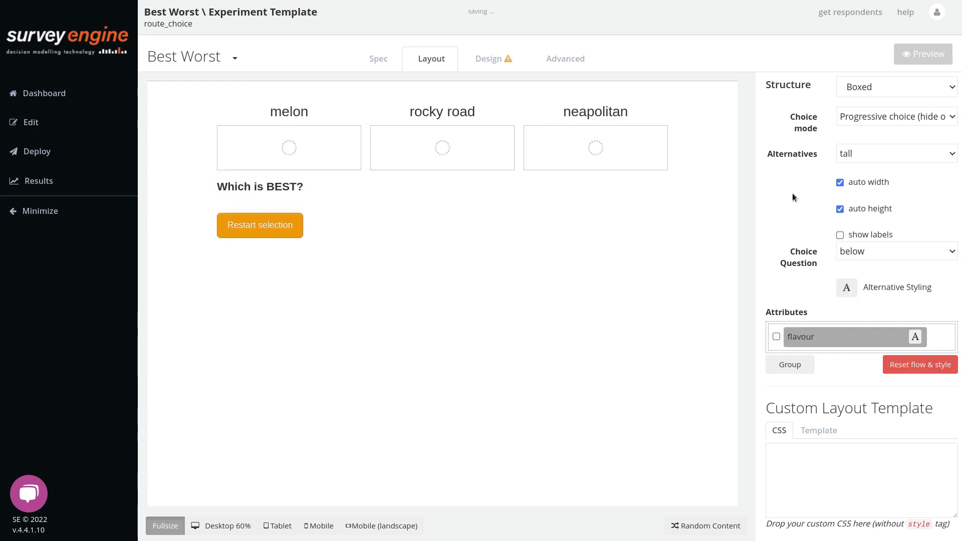
pyautogui.click(292, 146)
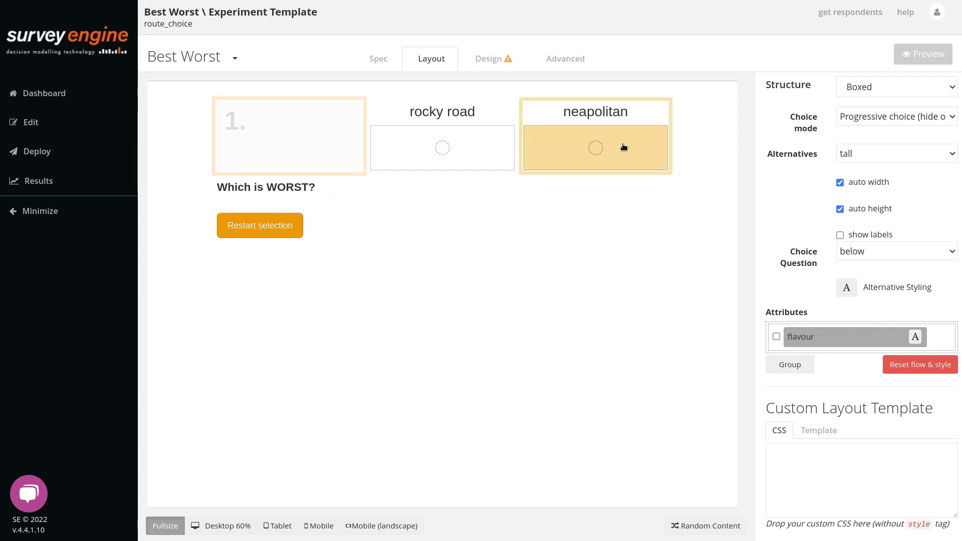
pyautogui.click(624, 147)
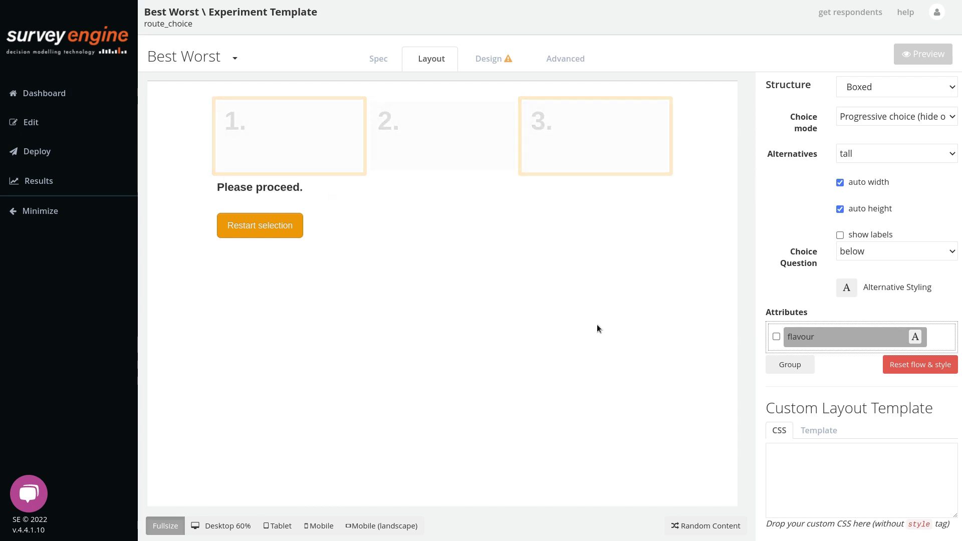